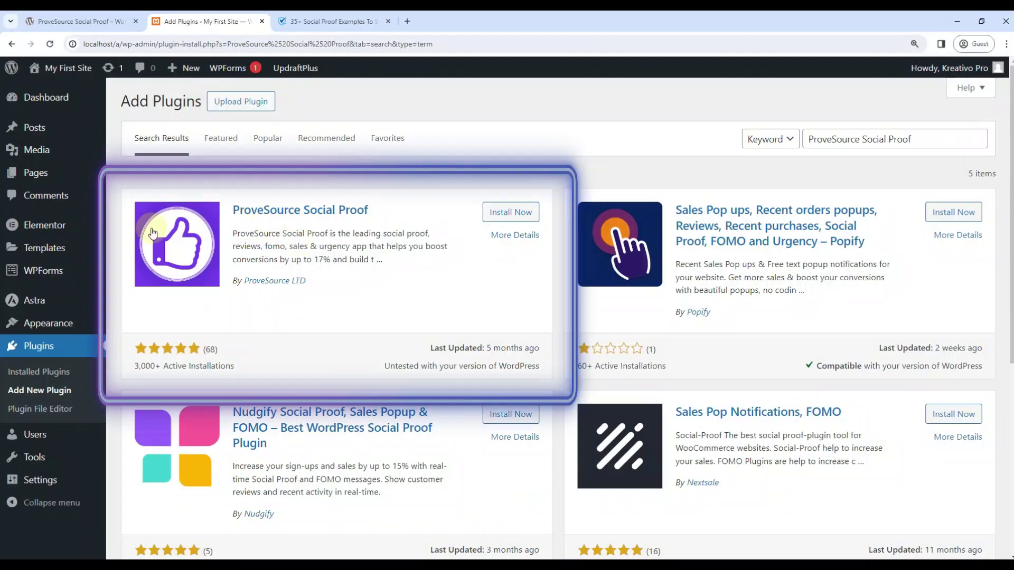
Install and activate the ProveSource Social Proof plugin from the Add Plugins results
{"action": "left_click", "coordinate": [510, 212]}
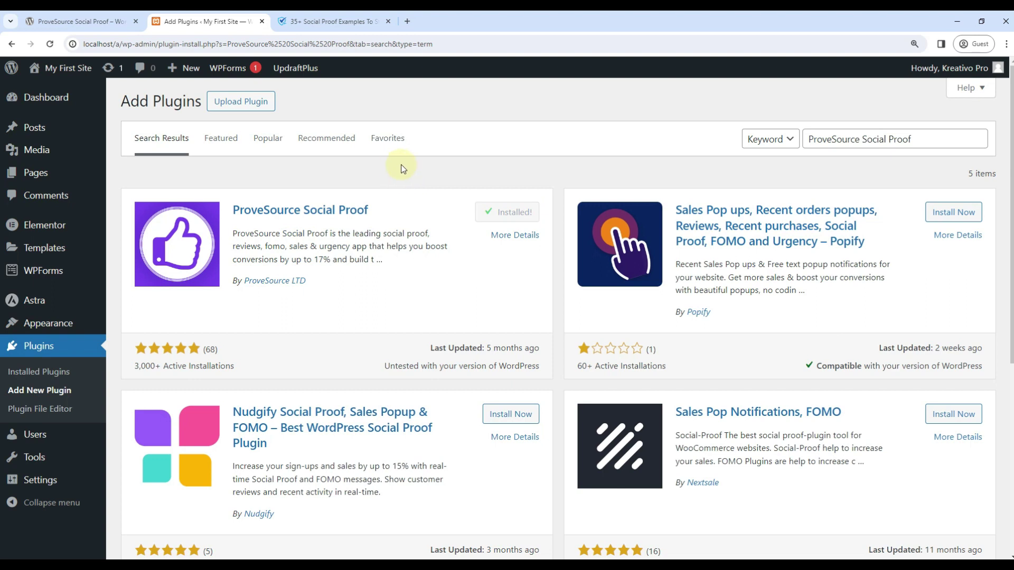
{"action": "left_click", "coordinate": [515, 214]}
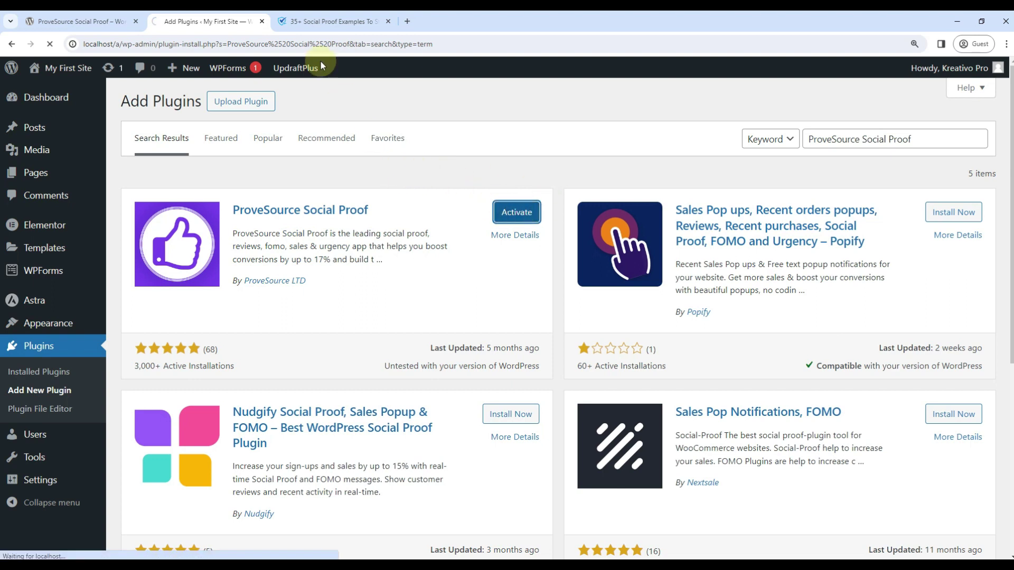
Open the '35+ Social Proof Examples' article, dismiss its sign-up popup, and scroll to the types list
{"action": "left_click", "coordinate": [329, 22]}
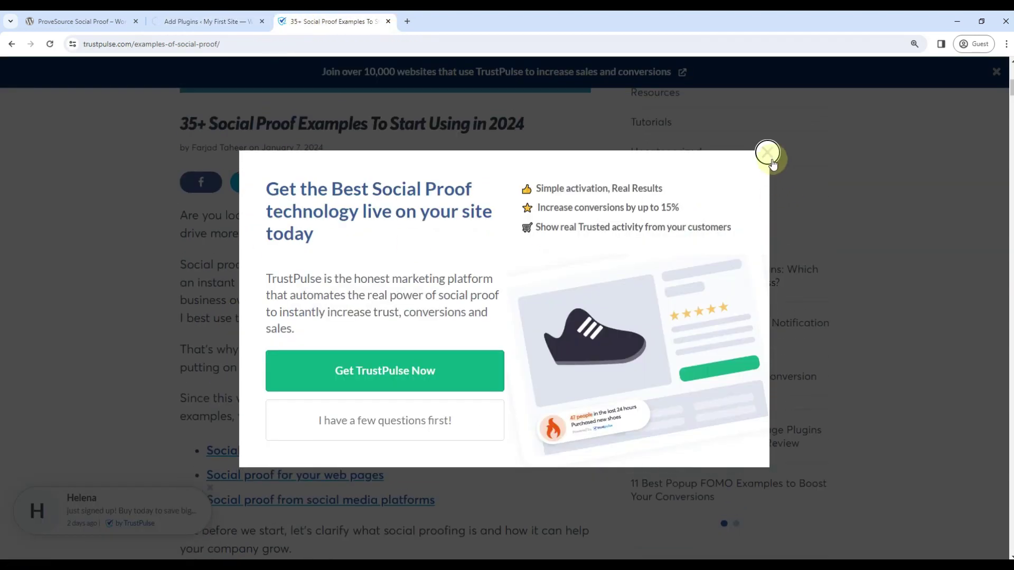
{"action": "left_click", "coordinate": [767, 153]}
{"action": "scroll", "coordinate": [204, 305], "scroll_direction": "up", "scroll_amount": 8}
{"action": "scroll", "coordinate": [165, 321], "scroll_direction": "down", "scroll_amount": 5}
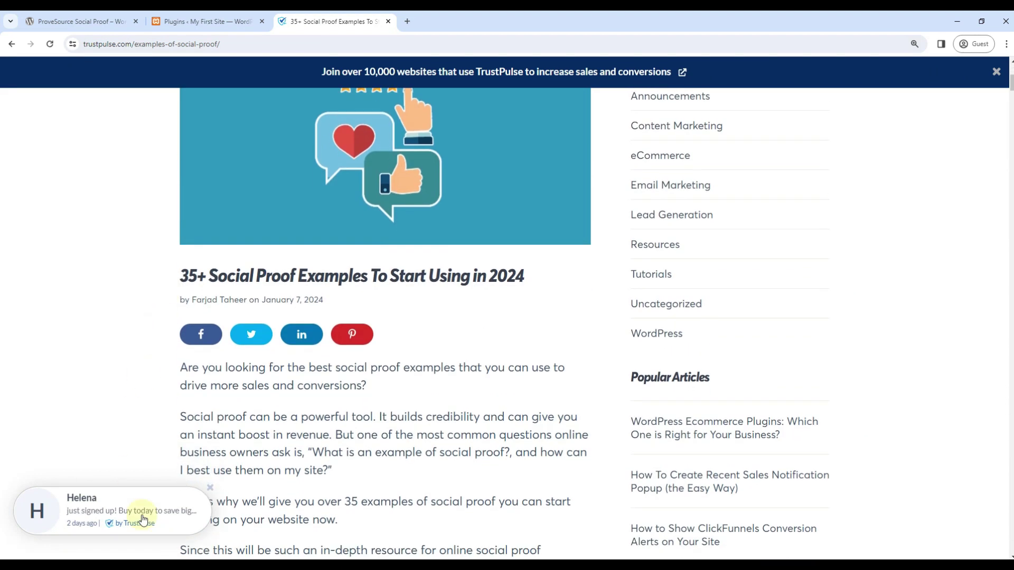
{"action": "scroll", "coordinate": [142, 520], "scroll_direction": "down", "scroll_amount": 1}
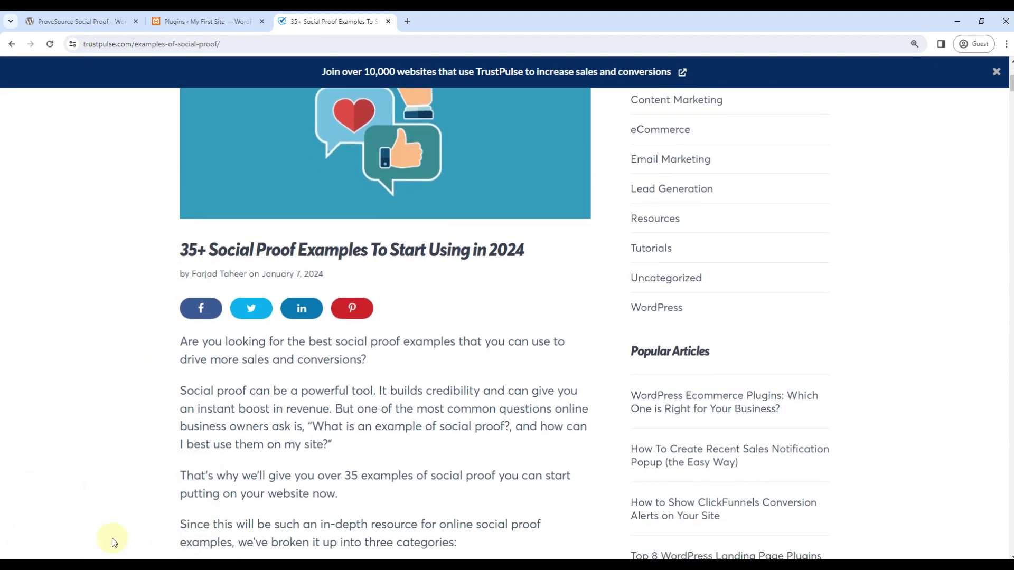
{"action": "scroll", "coordinate": [148, 470], "scroll_direction": "down", "scroll_amount": 9}
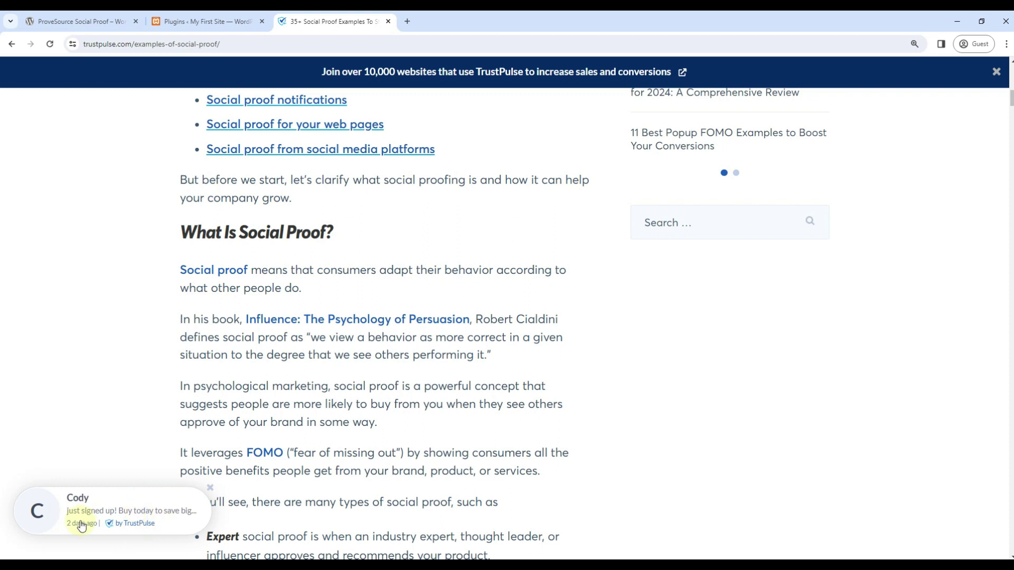
{"action": "scroll", "coordinate": [117, 319], "scroll_direction": "down", "scroll_amount": 7}
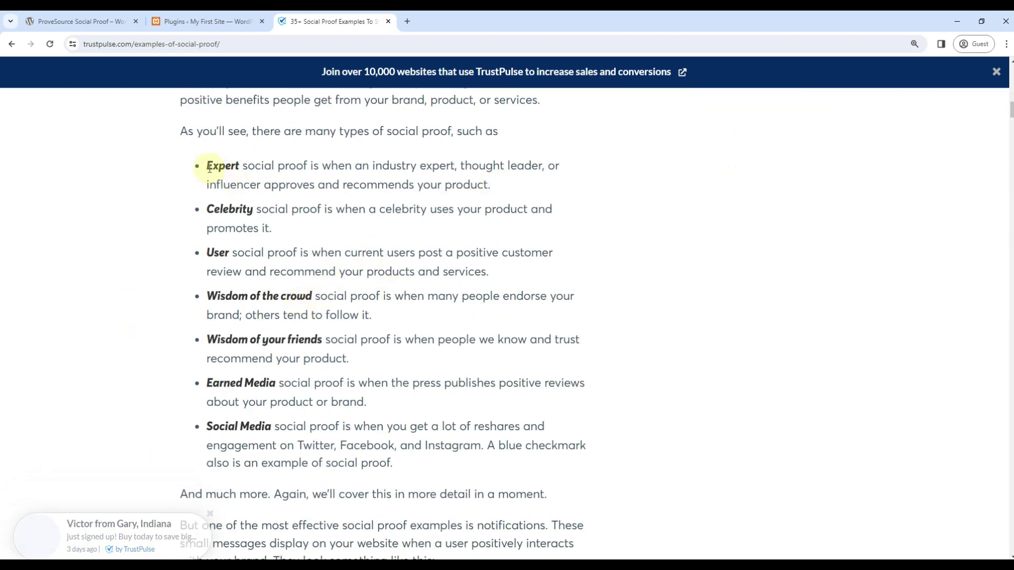
Highlight and read the Expert, Celebrity and User social proof bullets one by one
{"action": "left_click_drag", "start_coordinate": [207, 166], "coordinate": [269, 165]}
{"action": "left_click", "coordinate": [296, 169]}
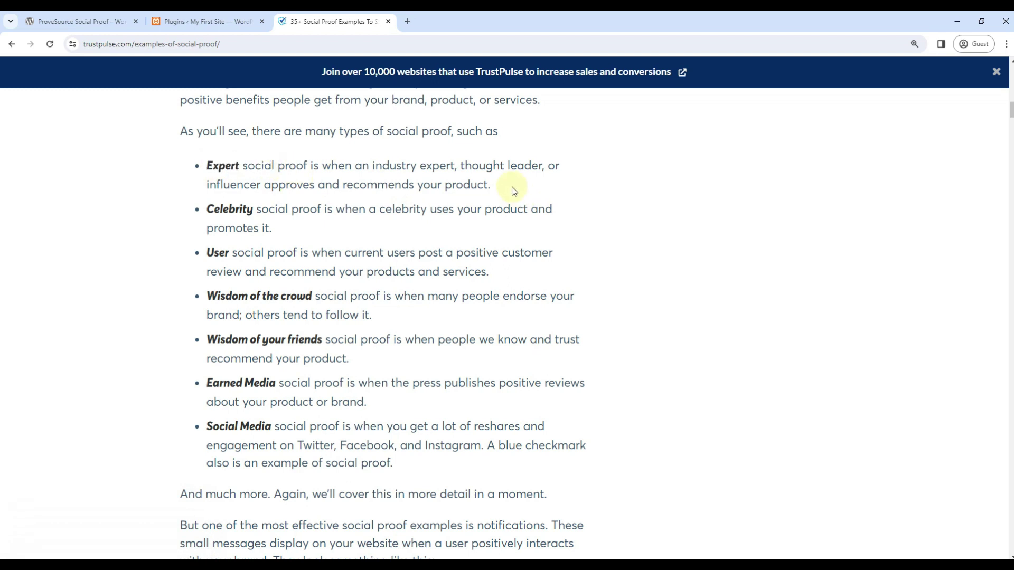
{"action": "left_click_drag", "start_coordinate": [413, 184], "coordinate": [203, 167]}
{"action": "left_click", "coordinate": [304, 181]}
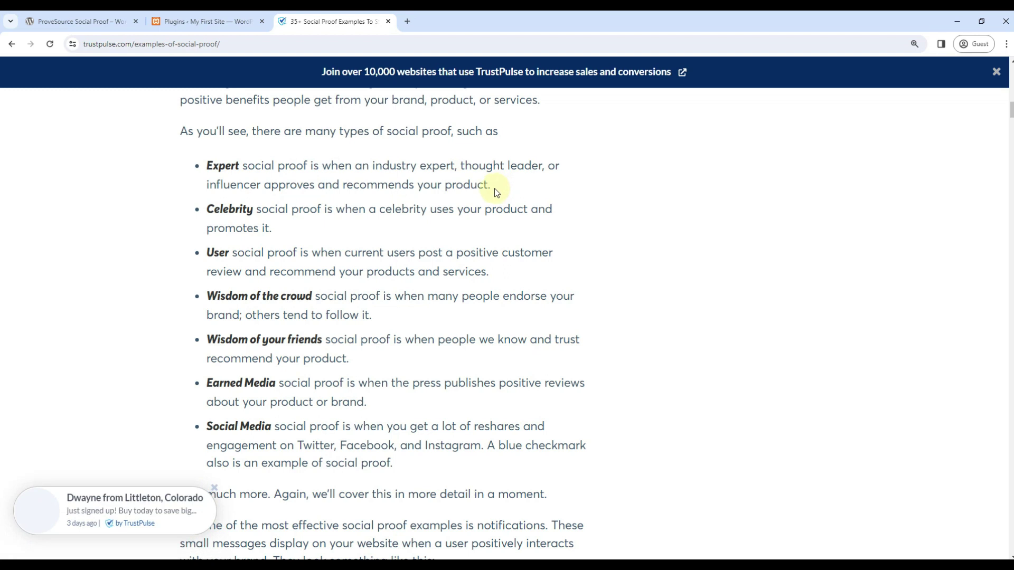
{"action": "left_click_drag", "start_coordinate": [494, 188], "coordinate": [204, 165]}
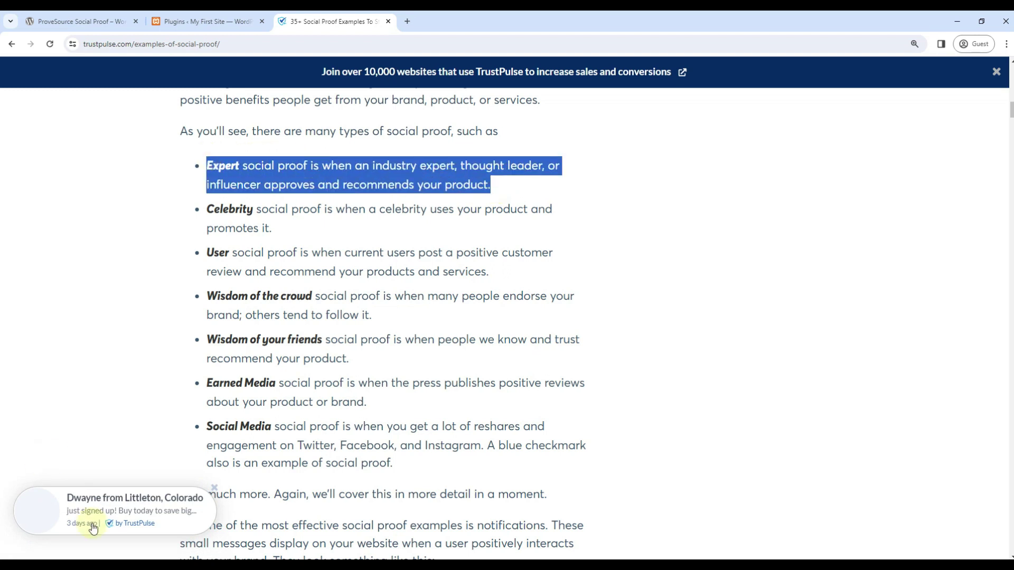
{"action": "left_click", "coordinate": [234, 222]}
{"action": "left_click_drag", "start_coordinate": [203, 206], "coordinate": [279, 234]}
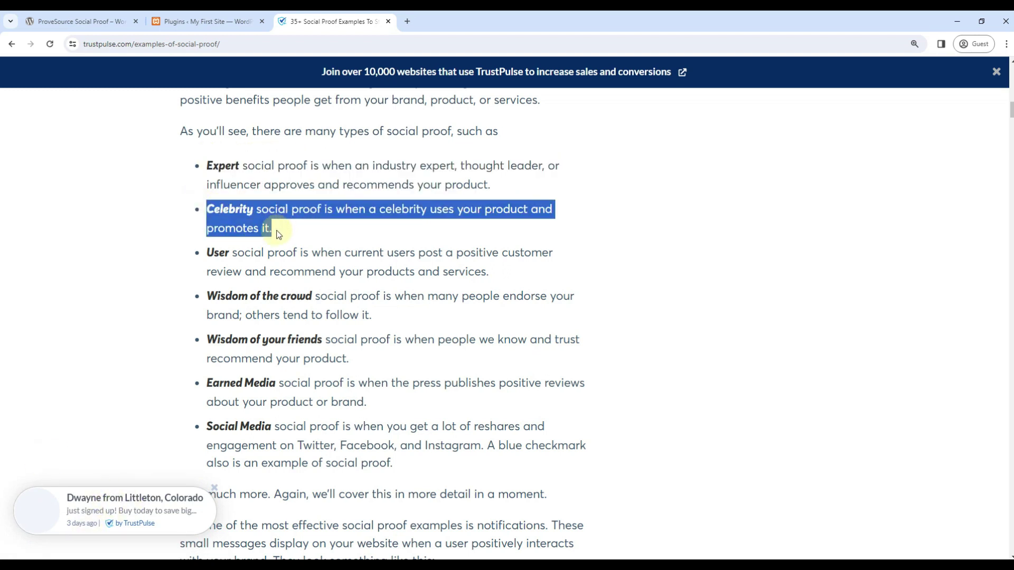
{"action": "left_click", "coordinate": [297, 225]}
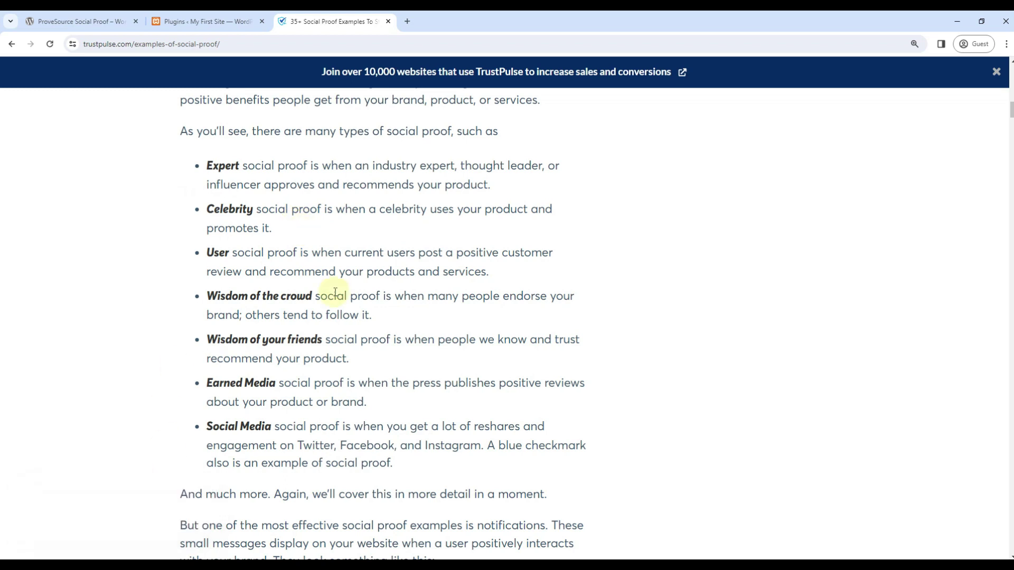
{"action": "left_click_drag", "start_coordinate": [501, 275], "coordinate": [205, 252]}
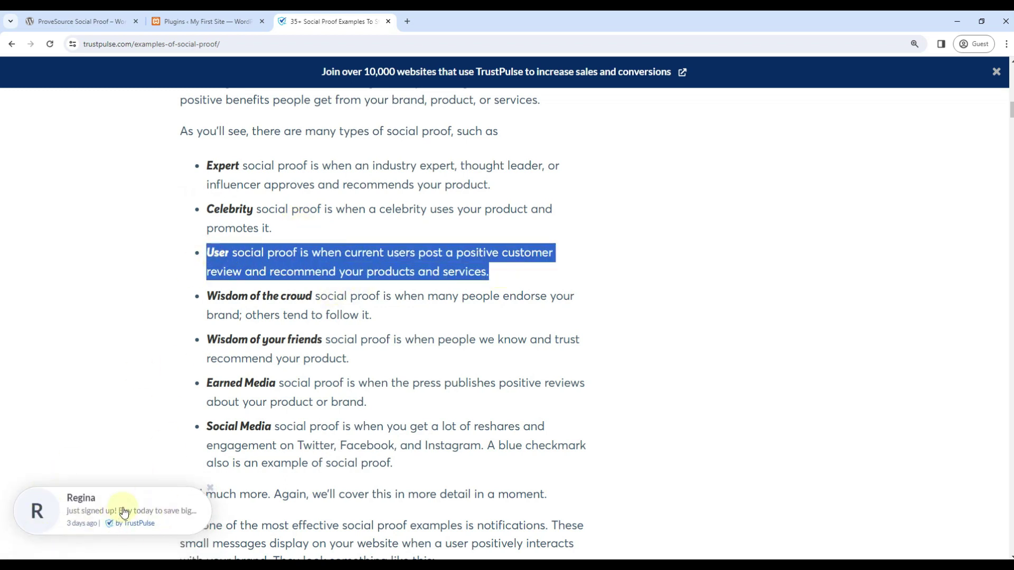
{"action": "left_click", "coordinate": [339, 309]}
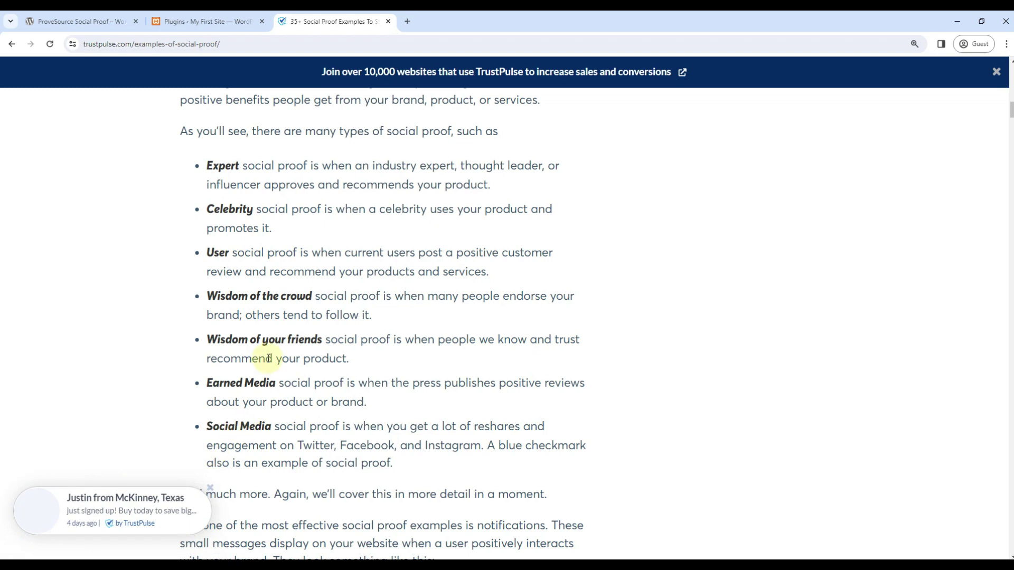
Scroll through the rest of the social proof examples article, then return to WordPress Installed Plugins
{"action": "scroll", "coordinate": [252, 267], "scroll_direction": "down", "scroll_amount": 6}
{"action": "scroll", "coordinate": [252, 267], "scroll_direction": "up", "scroll_amount": 2}
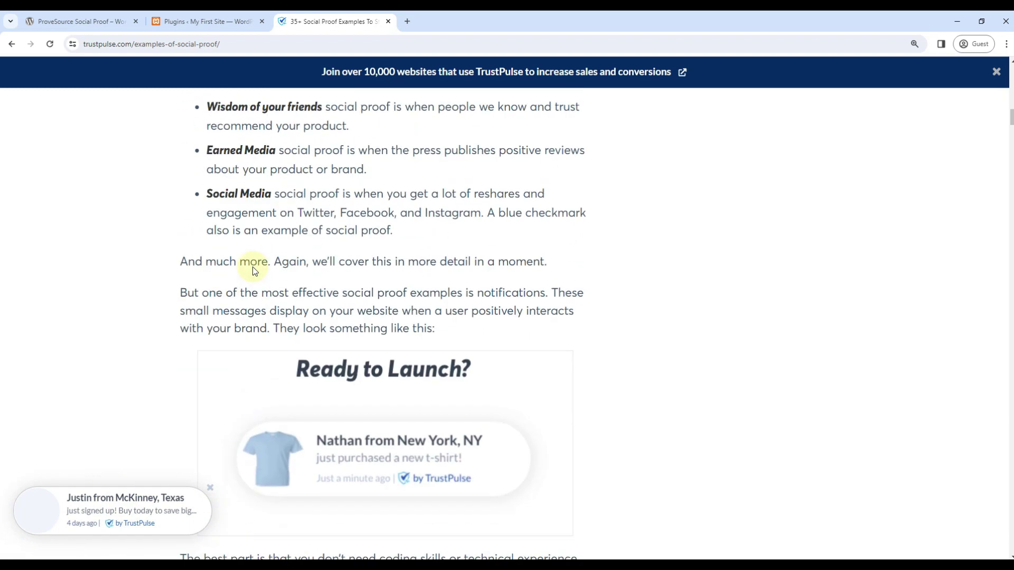
{"action": "scroll", "coordinate": [252, 267], "scroll_direction": "down", "scroll_amount": 5}
{"action": "scroll", "coordinate": [252, 268], "scroll_direction": "down", "scroll_amount": 13}
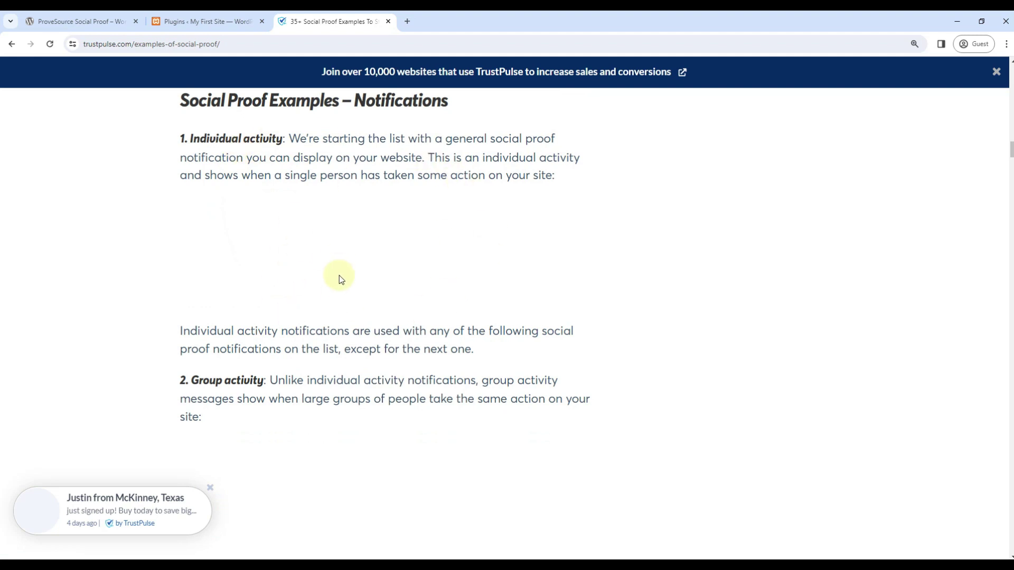
{"action": "scroll", "coordinate": [317, 296], "scroll_direction": "up", "scroll_amount": 10}
{"action": "scroll", "coordinate": [249, 301], "scroll_direction": "down", "scroll_amount": 5}
{"action": "scroll", "coordinate": [250, 301], "scroll_direction": "down", "scroll_amount": 5}
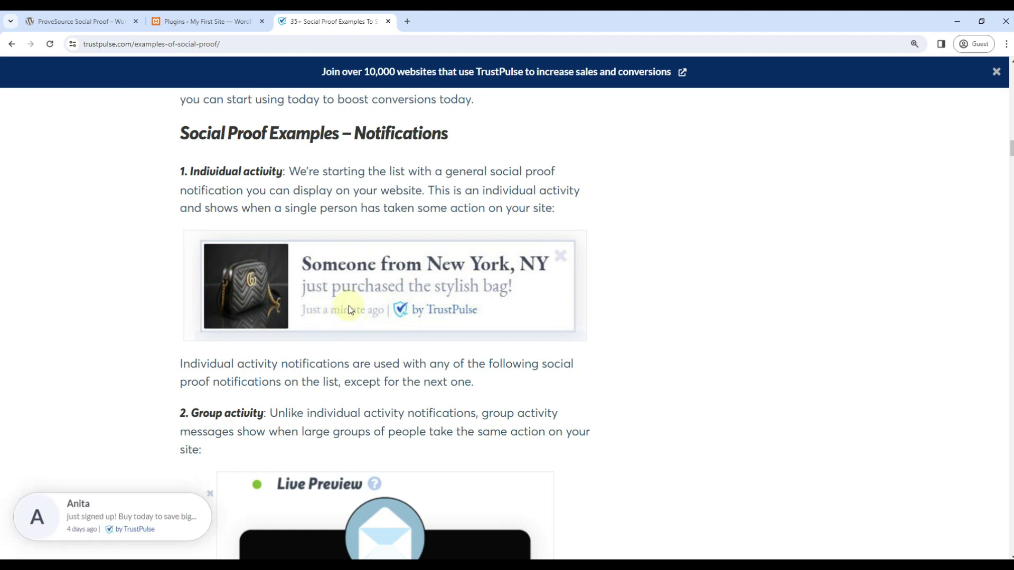
{"action": "scroll", "coordinate": [349, 305], "scroll_direction": "down", "scroll_amount": 2}
{"action": "scroll", "coordinate": [330, 287], "scroll_direction": "down", "scroll_amount": 2}
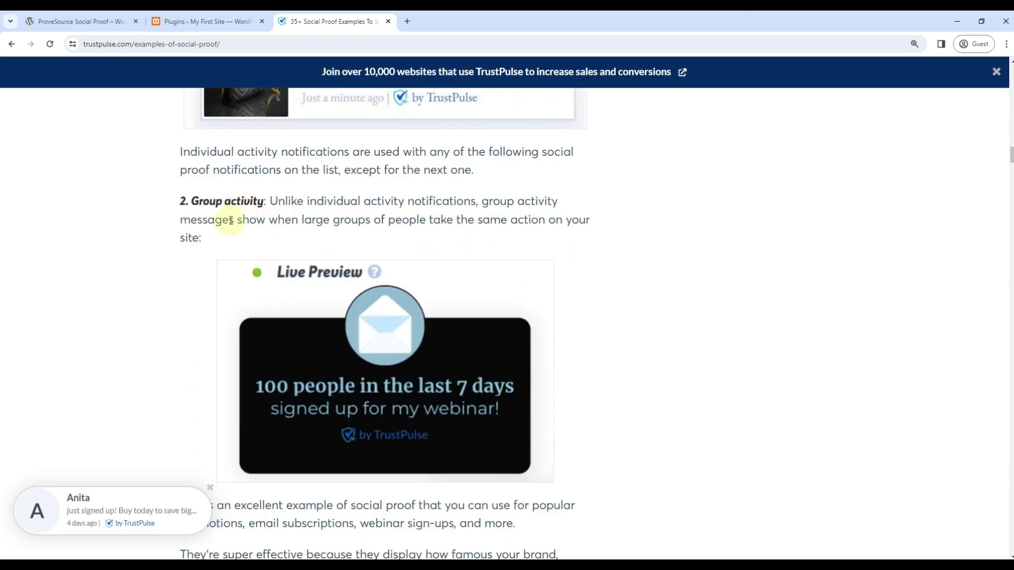
{"action": "scroll", "coordinate": [464, 231], "scroll_direction": "down", "scroll_amount": 2}
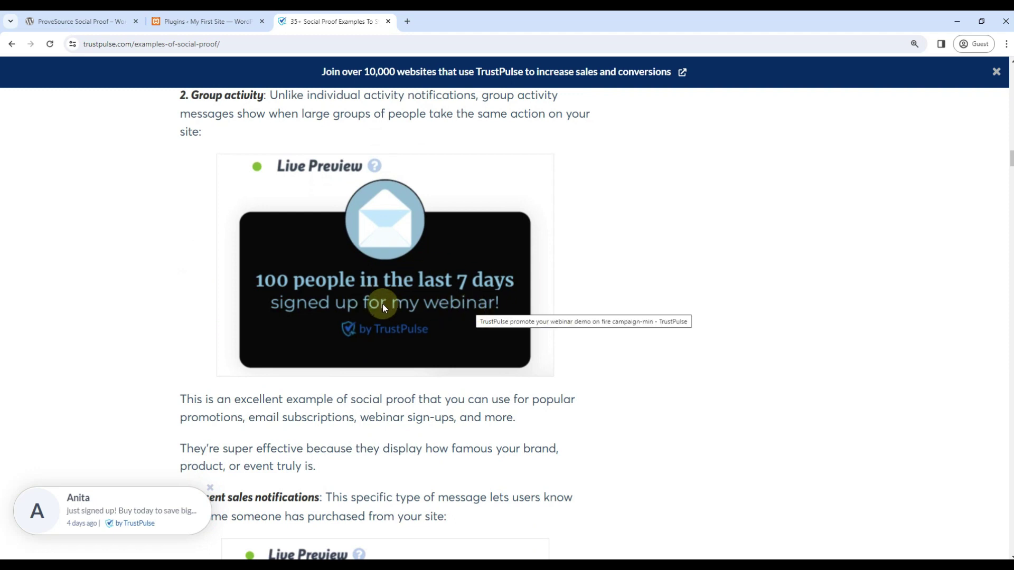
{"action": "scroll", "coordinate": [163, 251], "scroll_direction": "down", "scroll_amount": 5}
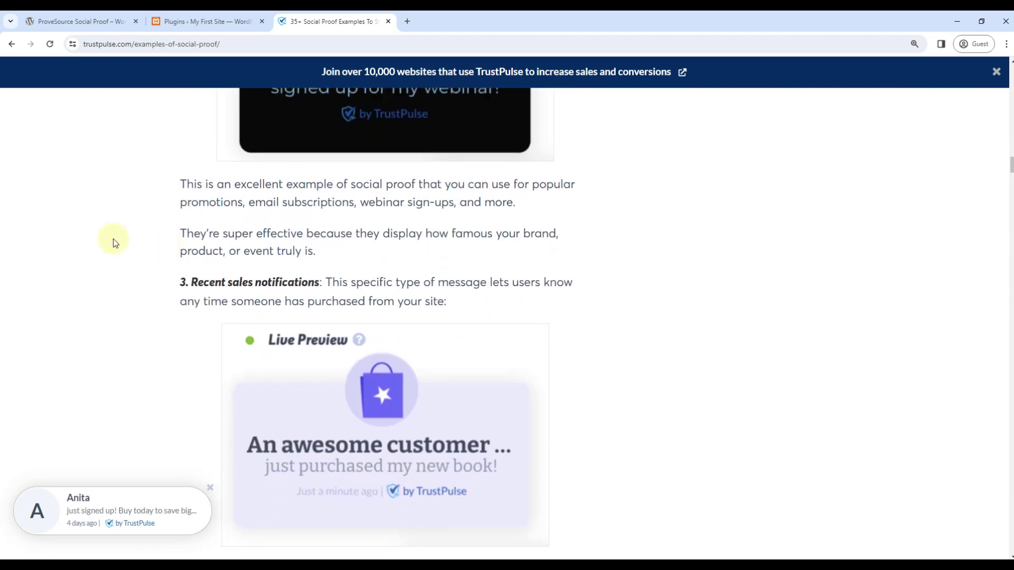
{"action": "scroll", "coordinate": [113, 238], "scroll_direction": "down", "scroll_amount": 2}
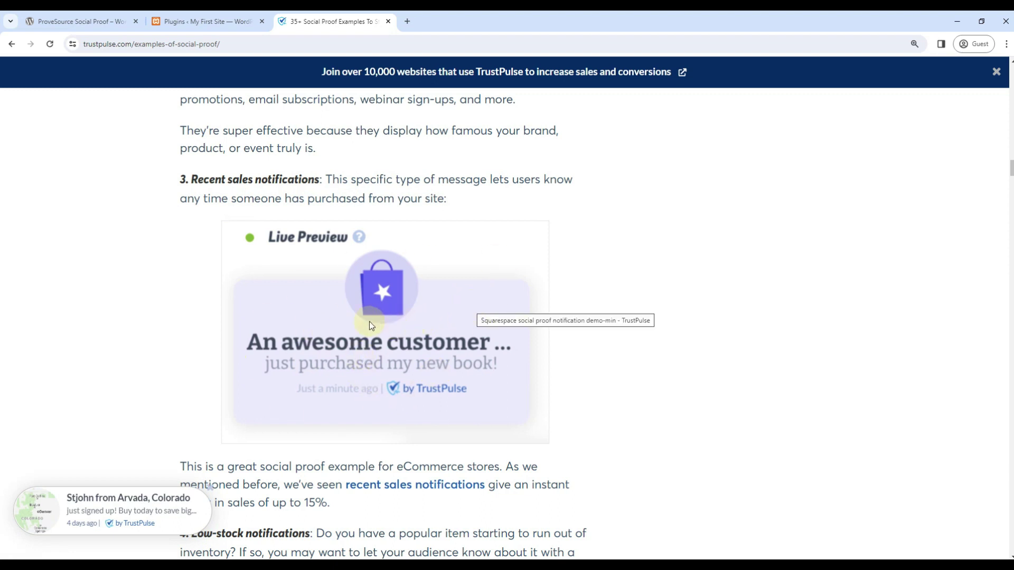
{"action": "scroll", "coordinate": [303, 318], "scroll_direction": "down", "scroll_amount": 5}
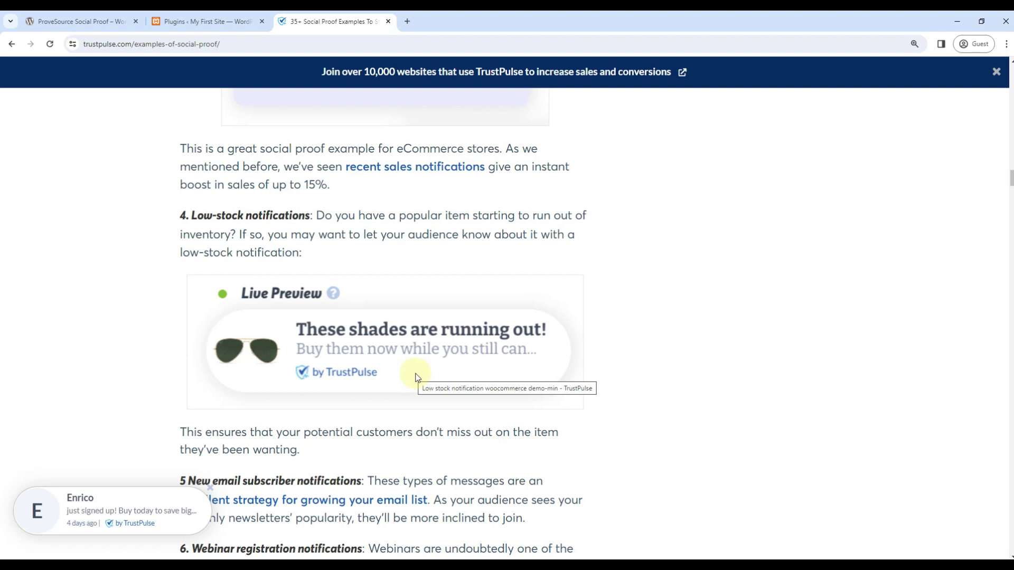
{"action": "scroll", "coordinate": [169, 294], "scroll_direction": "down", "scroll_amount": 5}
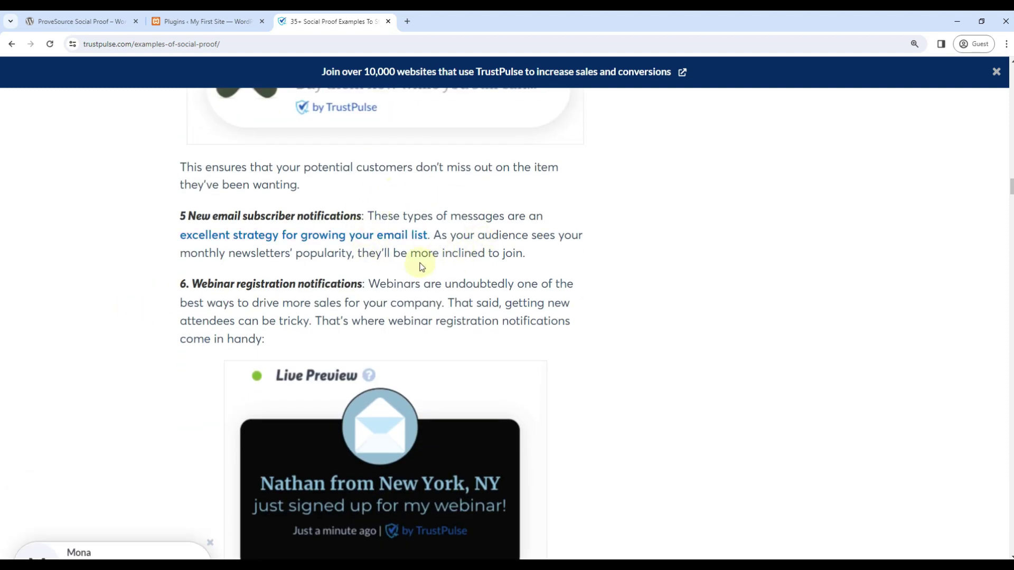
{"action": "scroll", "coordinate": [167, 292], "scroll_direction": "down", "scroll_amount": 1}
{"action": "scroll", "coordinate": [167, 292], "scroll_direction": "down", "scroll_amount": 2}
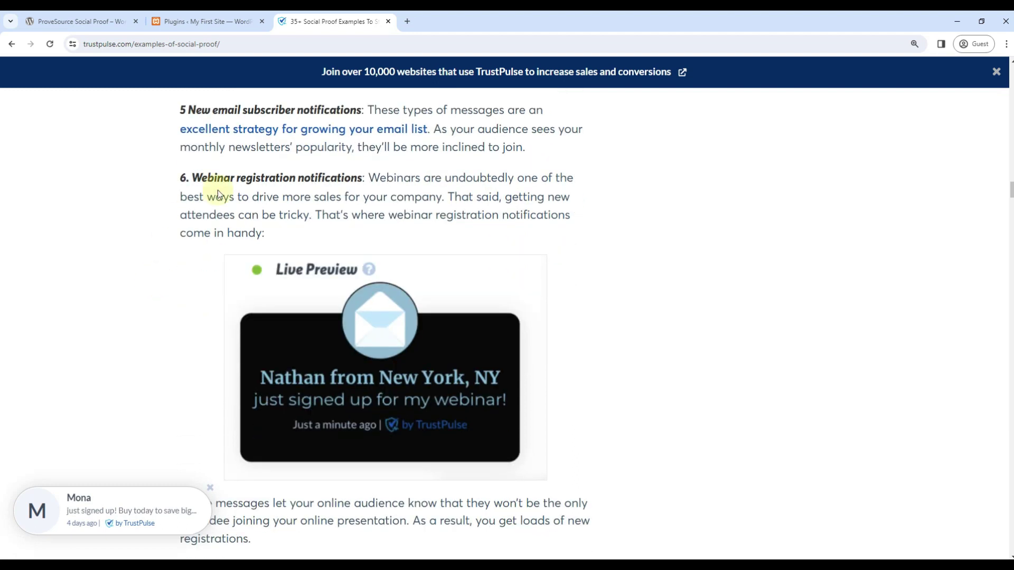
{"action": "scroll", "coordinate": [277, 304], "scroll_direction": "down", "scroll_amount": 8}
{"action": "scroll", "coordinate": [204, 248], "scroll_direction": "down", "scroll_amount": 12}
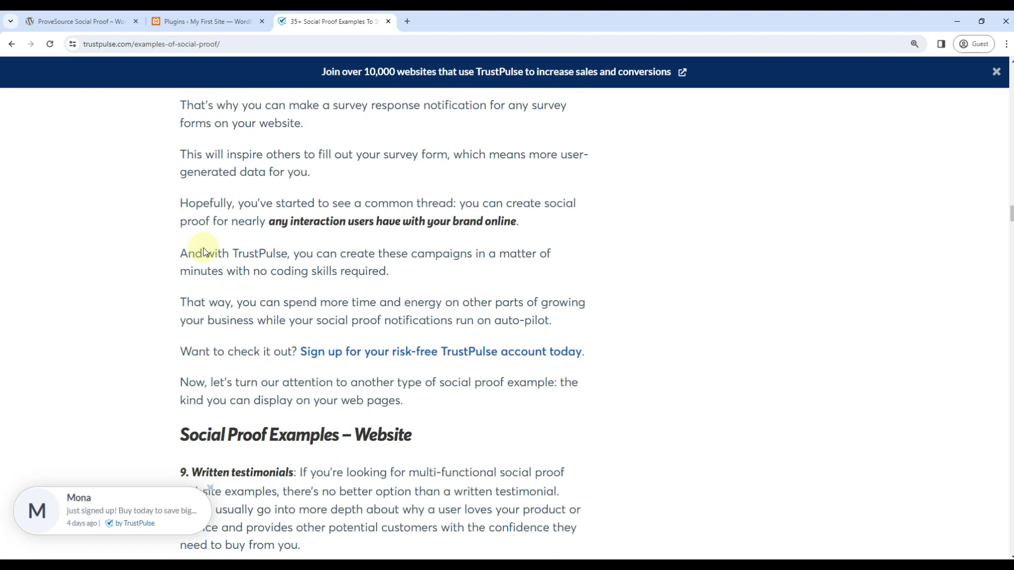
{"action": "key", "text": "ctrl+l"}
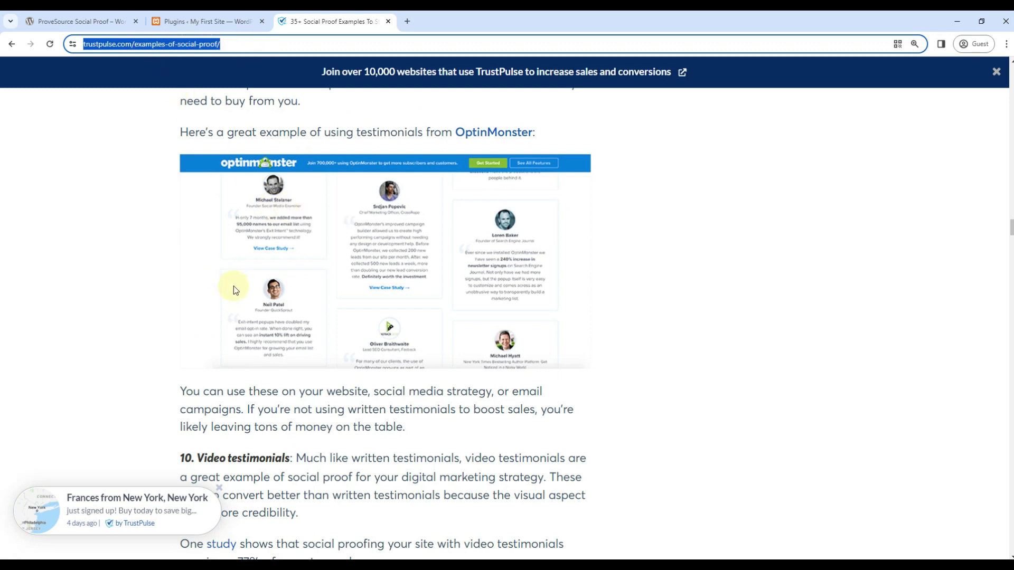
{"action": "key", "text": "ctrl+shift+Tab"}
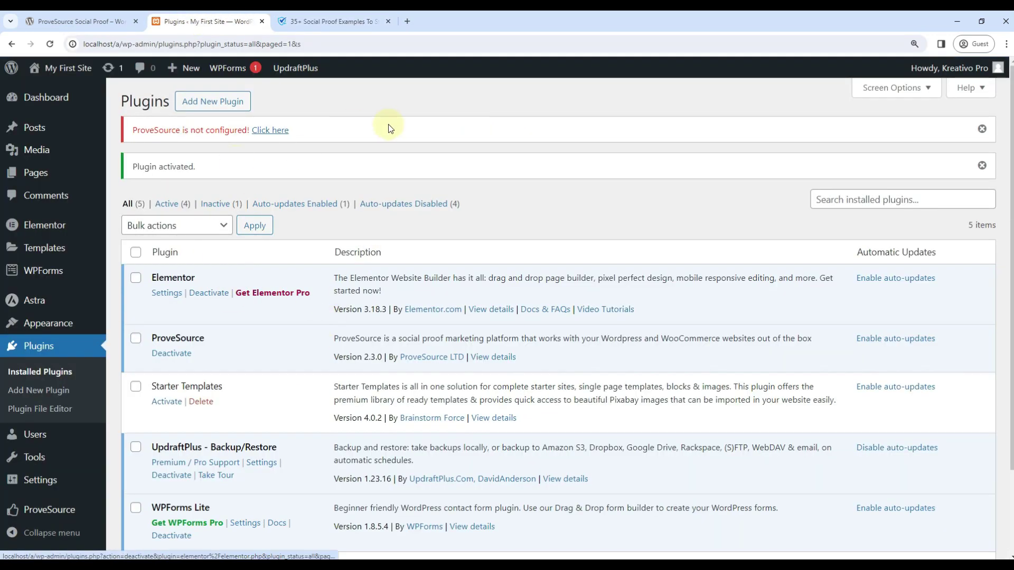
Open the ProveSource settings page from the plugin notice and follow its 'signup here!' link
{"action": "left_click", "coordinate": [264, 132]}
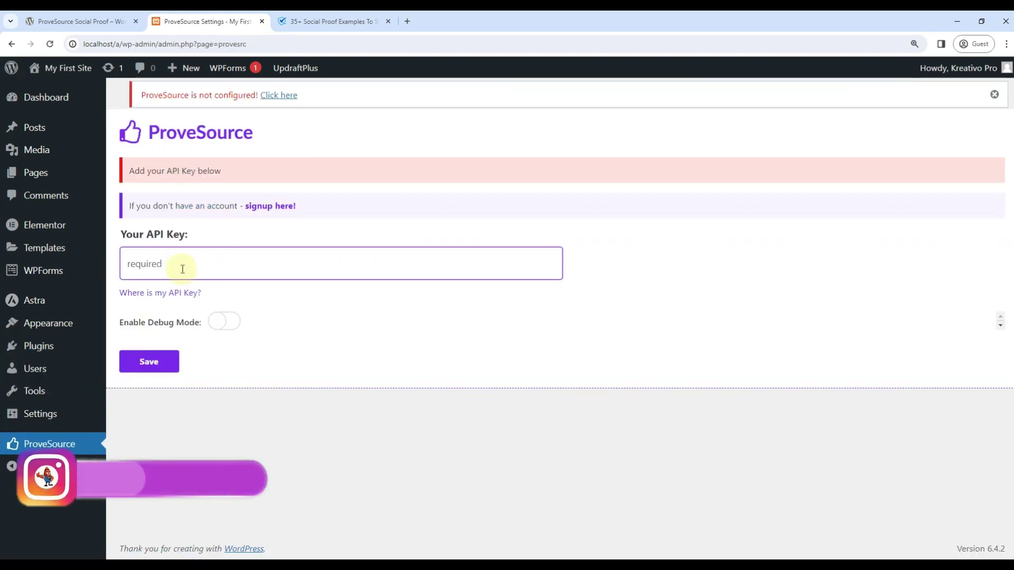
{"action": "left_click", "coordinate": [264, 207]}
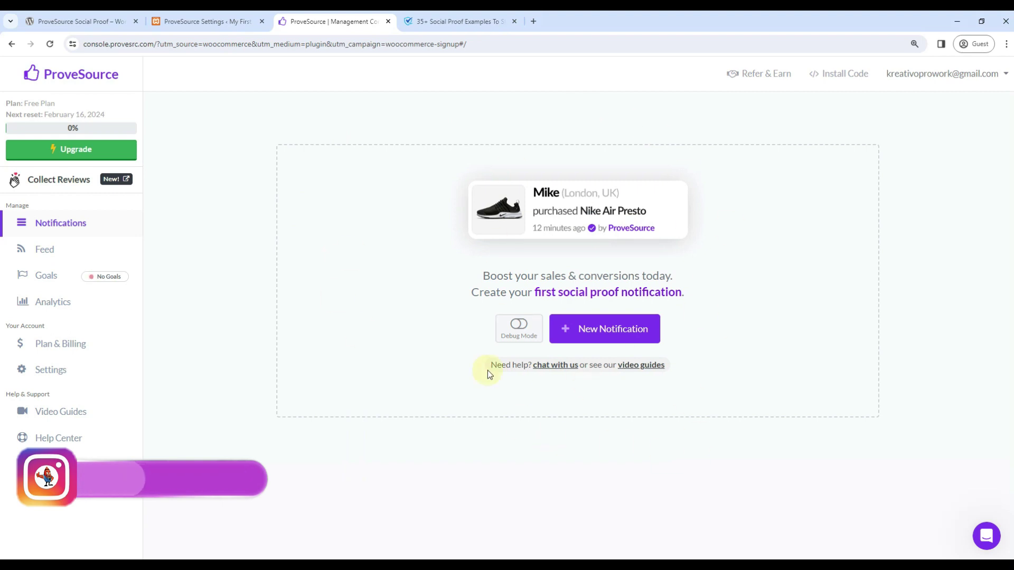
Copy the account's API key from ProveSource's WordPress install instructions
{"action": "left_click", "coordinate": [841, 78]}
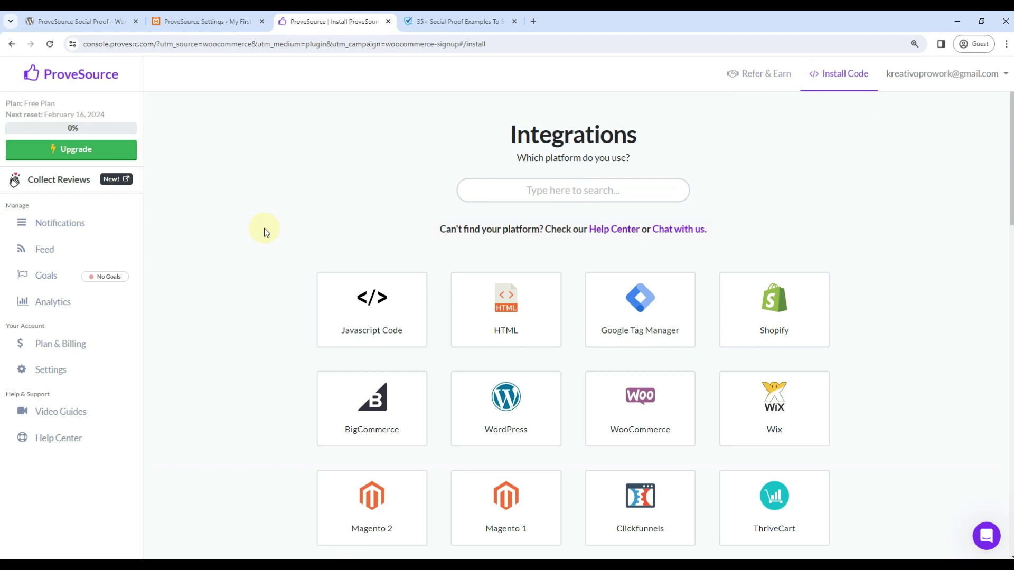
{"action": "scroll", "coordinate": [370, 264], "scroll_direction": "down", "scroll_amount": 2}
{"action": "left_click", "coordinate": [502, 299]}
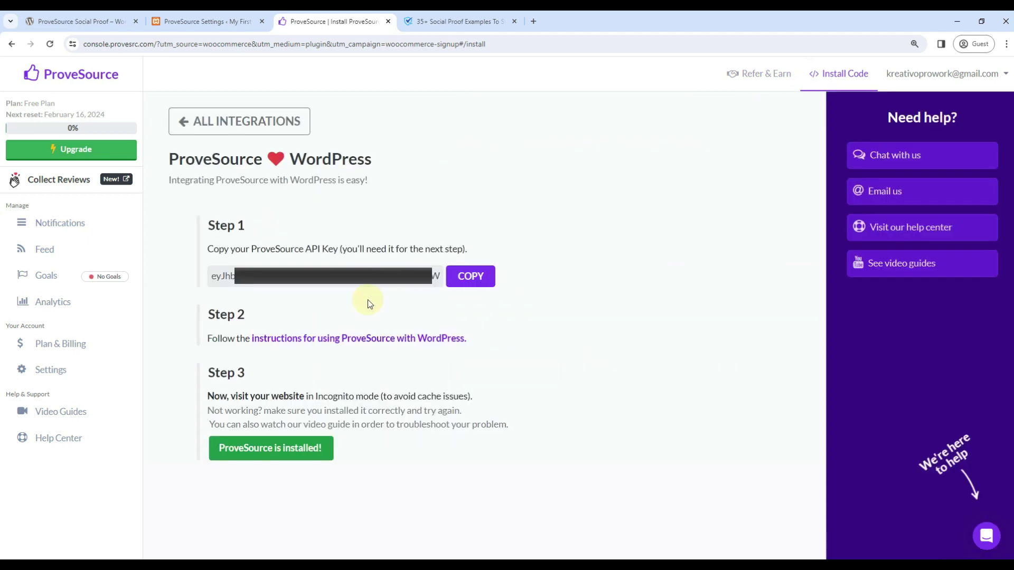
{"action": "left_click", "coordinate": [470, 276]}
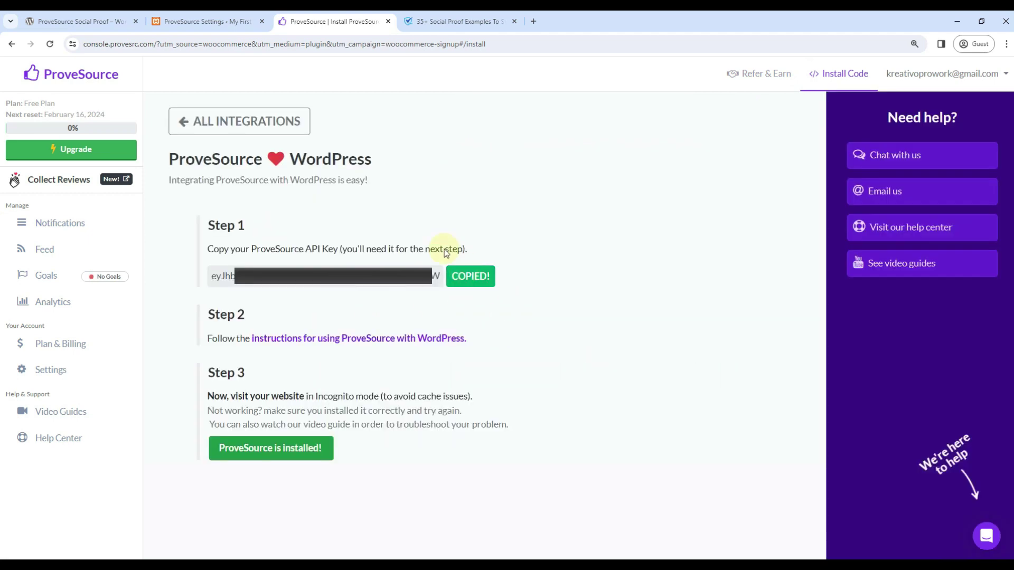
Paste the API key into the WordPress plugin's API Key field, save it, and view the live site
{"action": "left_click", "coordinate": [206, 21]}
{"action": "left_click", "coordinate": [219, 265]}
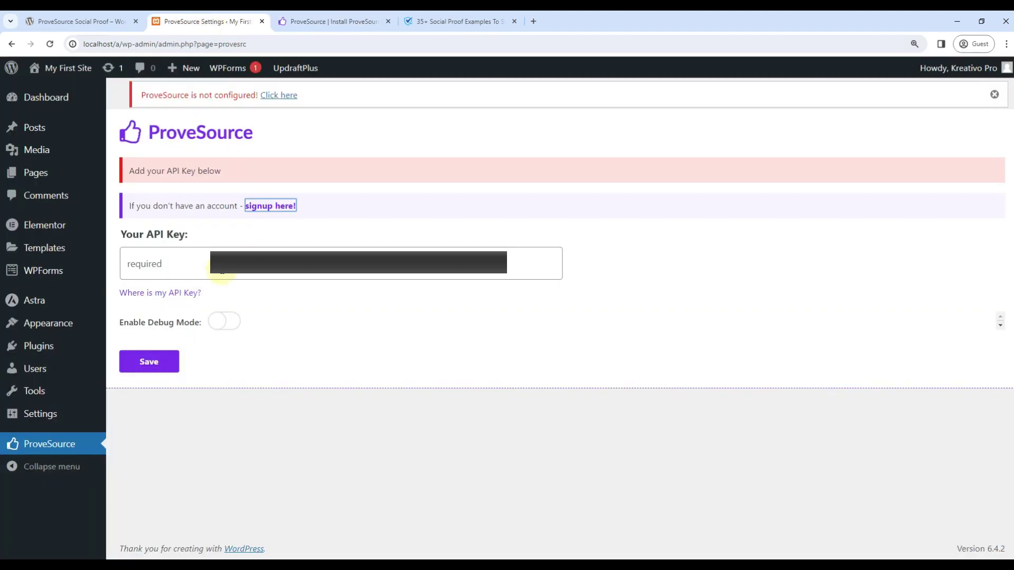
{"action": "key", "text": "ctrl+v"}
{"action": "left_click", "coordinate": [149, 363]}
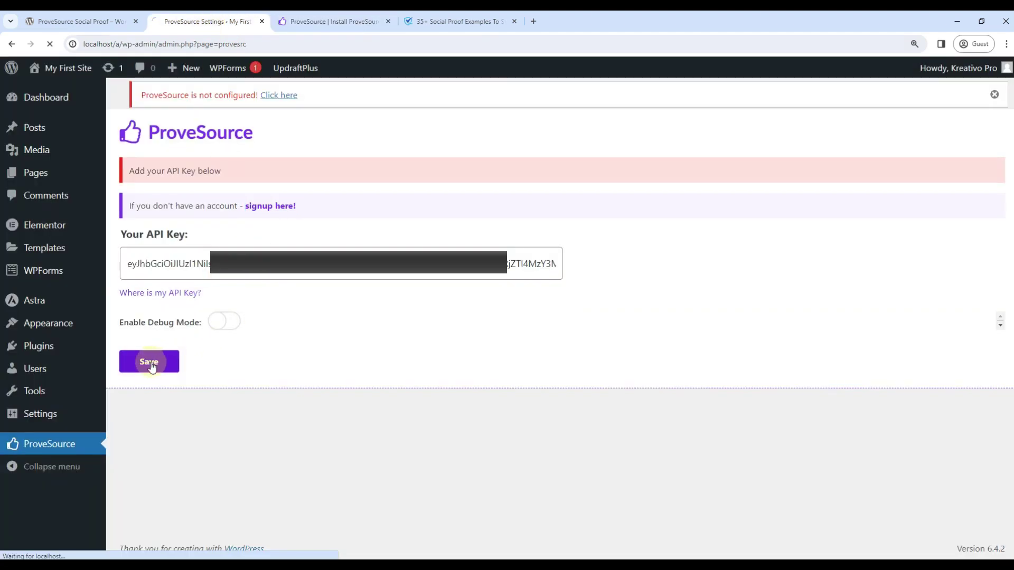
{"action": "middle_click", "coordinate": [50, 67]}
{"action": "left_click", "coordinate": [309, 18]}
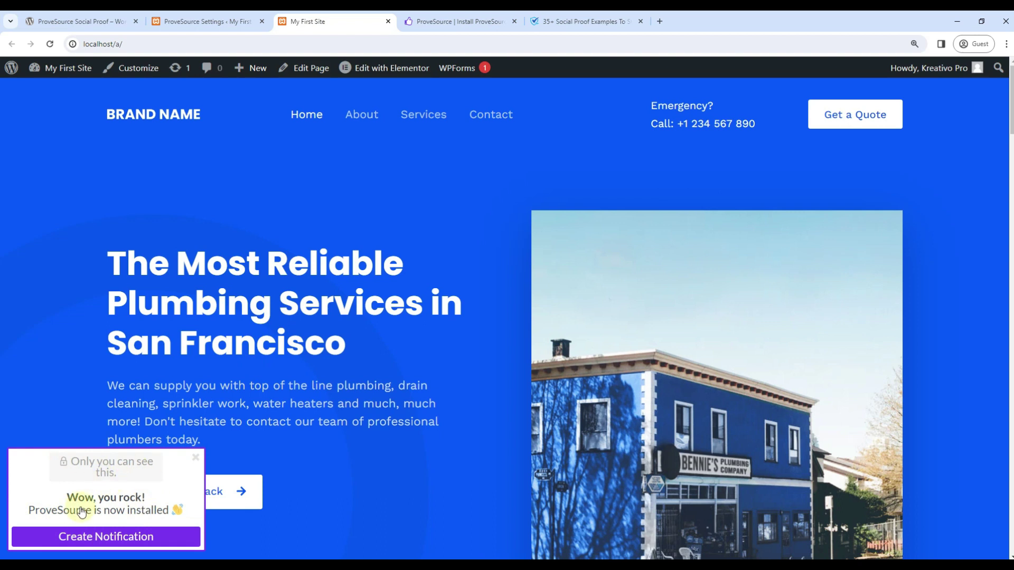
Go back to the ProveSource WordPress install page after the site's 'now installed' popup
{"action": "left_click", "coordinate": [454, 21]}
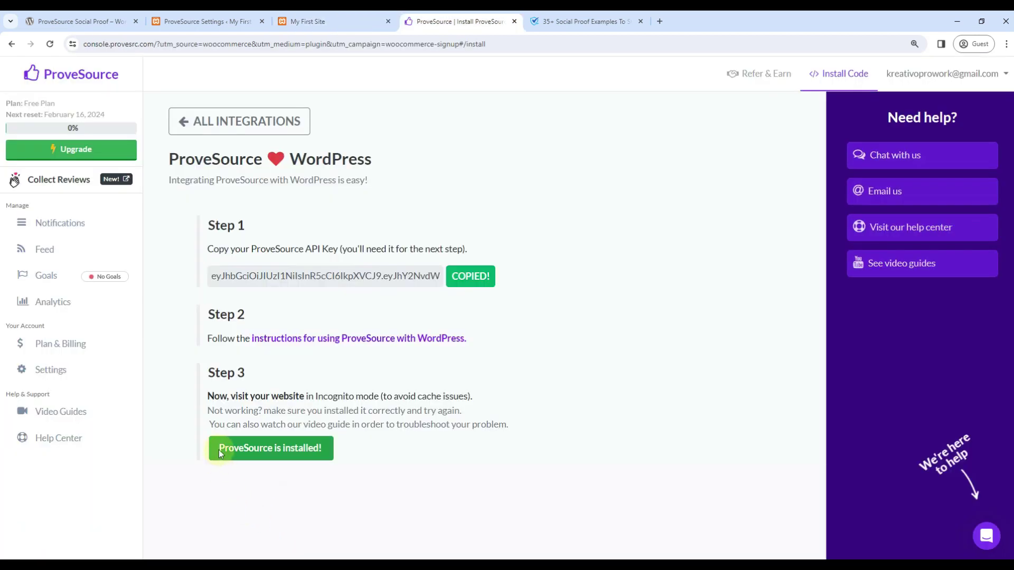
Create a new Stream notification tracking Form Submissions on All Pages
{"action": "left_click", "coordinate": [79, 77]}
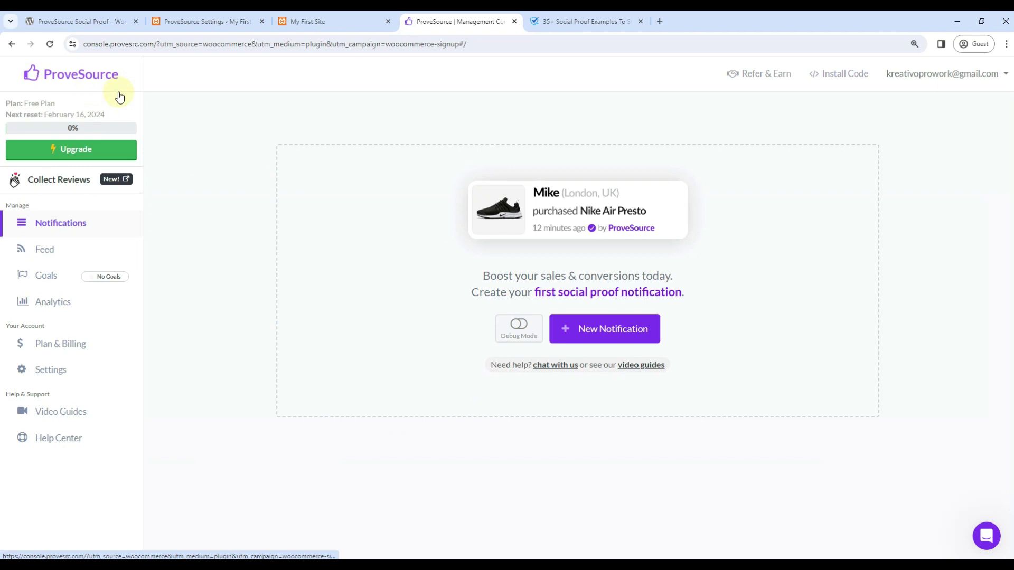
{"action": "left_click", "coordinate": [598, 337]}
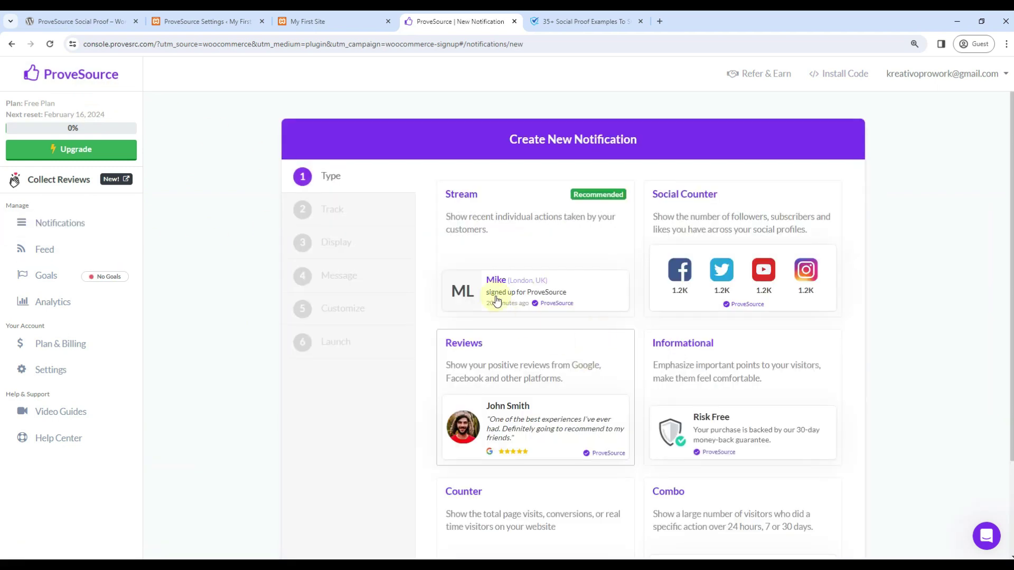
{"action": "scroll", "coordinate": [702, 254], "scroll_direction": "down", "scroll_amount": 3}
{"action": "scroll", "coordinate": [556, 276], "scroll_direction": "up", "scroll_amount": 3}
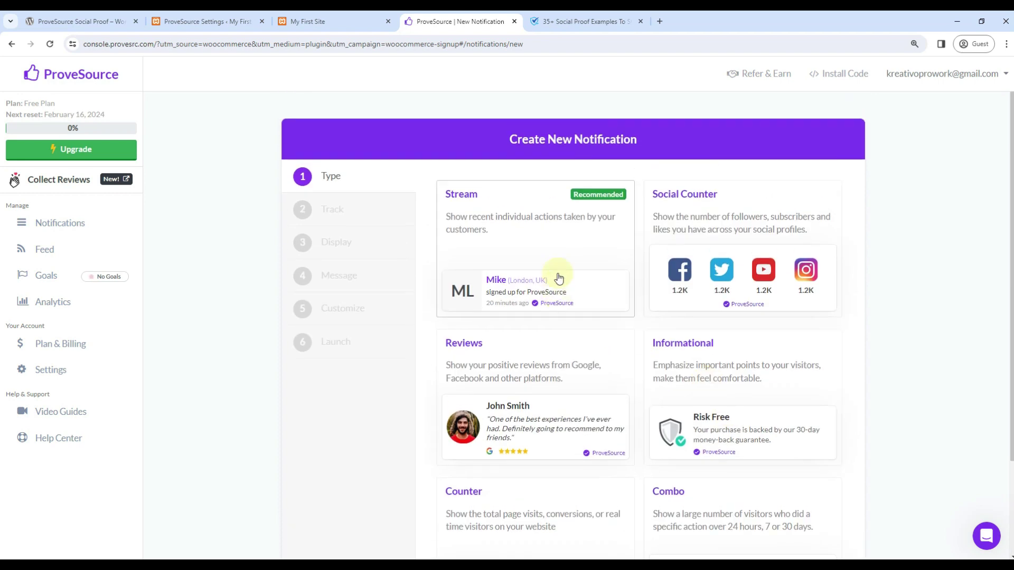
{"action": "left_click", "coordinate": [504, 234]}
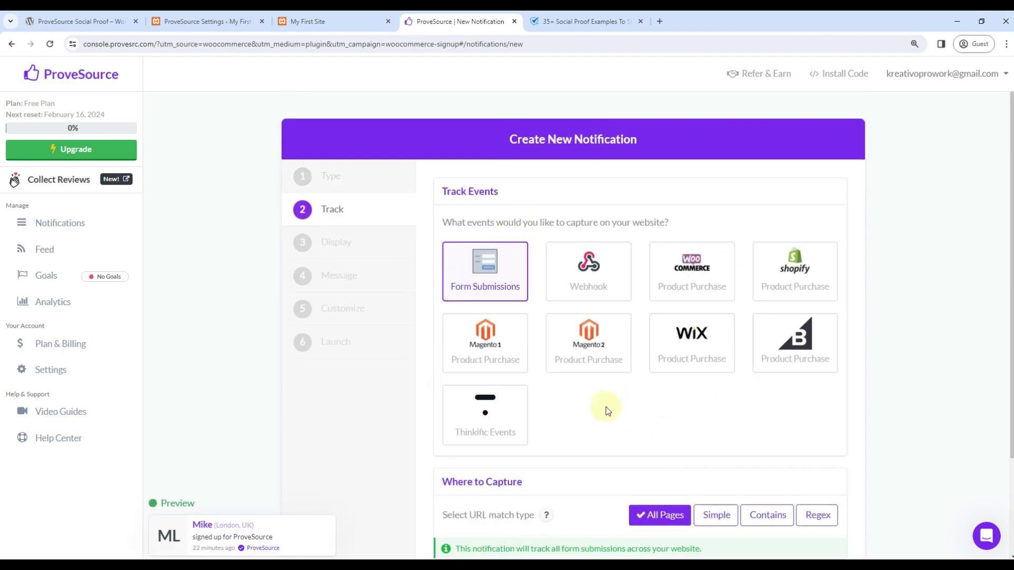
{"action": "scroll", "coordinate": [527, 362], "scroll_direction": "down", "scroll_amount": 2}
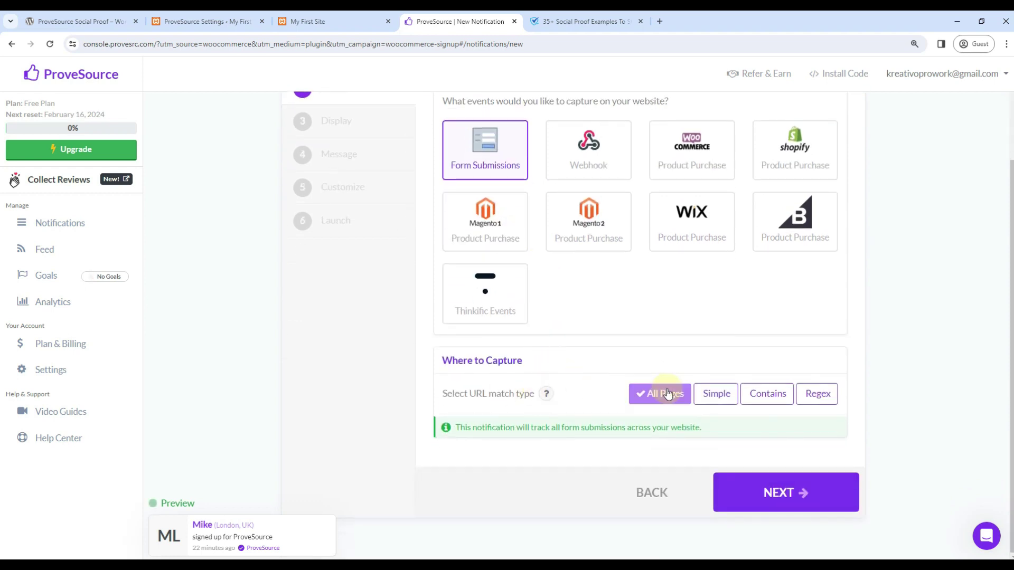
{"action": "left_click", "coordinate": [794, 503]}
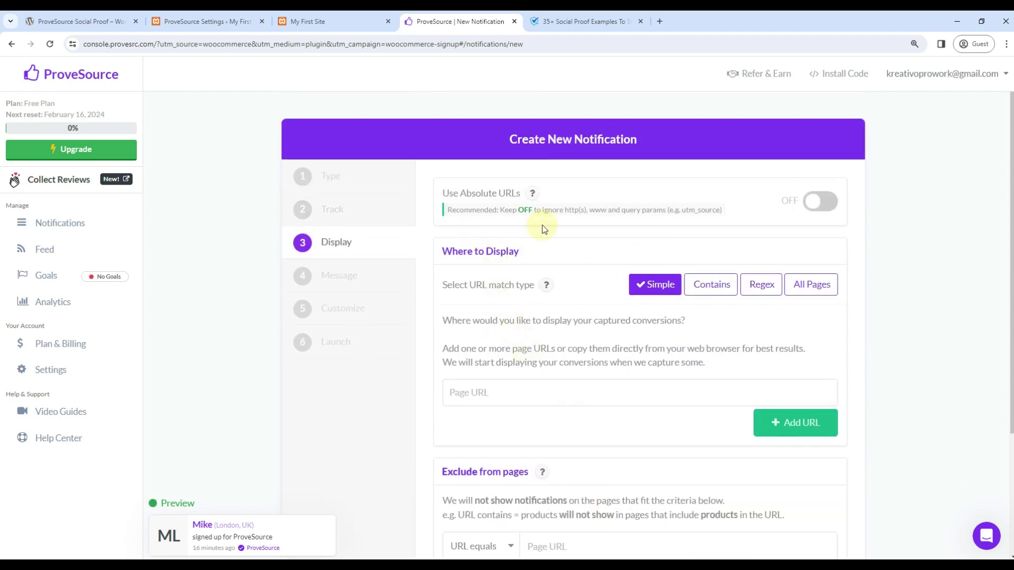
{"action": "left_click", "coordinate": [307, 21]}
{"action": "left_click", "coordinate": [148, 44]}
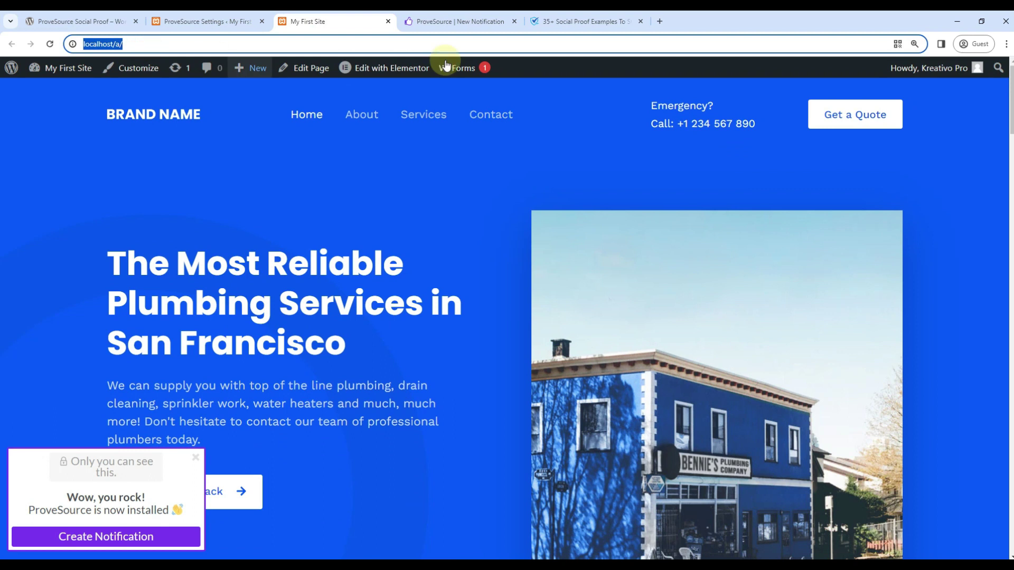
{"action": "left_click", "coordinate": [459, 22]}
{"action": "left_click", "coordinate": [522, 397]}
{"action": "key", "text": "ctrl+v"}
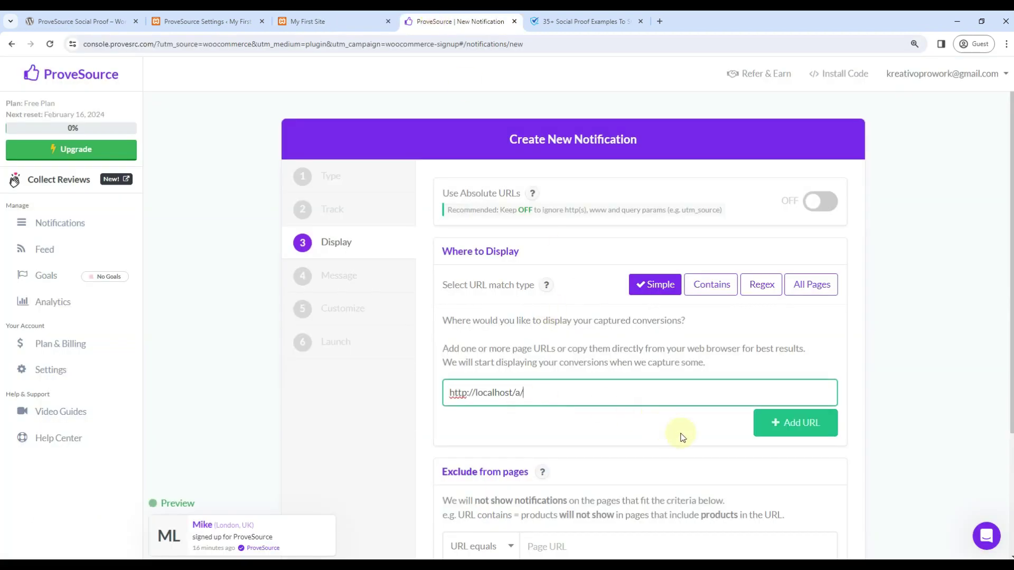
{"action": "left_click", "coordinate": [791, 425]}
{"action": "scroll", "coordinate": [633, 401], "scroll_direction": "down", "scroll_amount": 3}
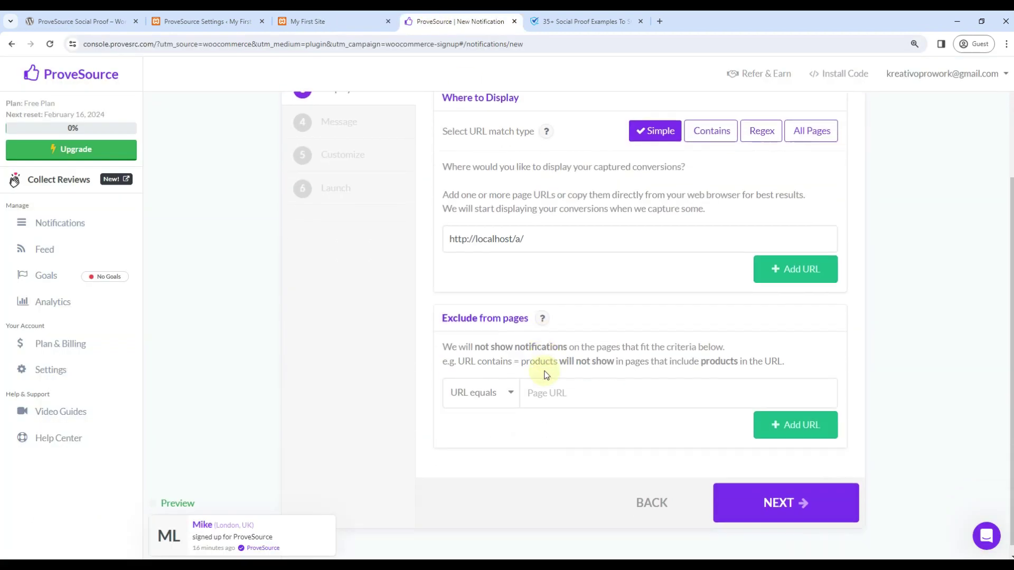
{"action": "left_click", "coordinate": [766, 491]}
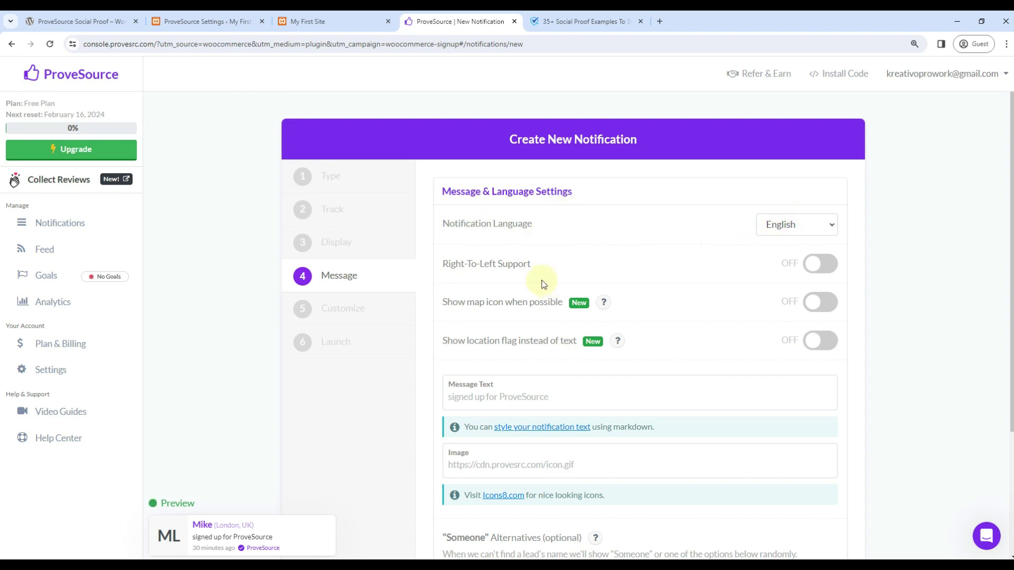
Set the message to 'signed up for Kreativo Pro Audit' with 'Someone' as the fallback name
{"action": "scroll", "coordinate": [644, 294], "scroll_direction": "down", "scroll_amount": 2}
{"action": "left_click", "coordinate": [603, 295]}
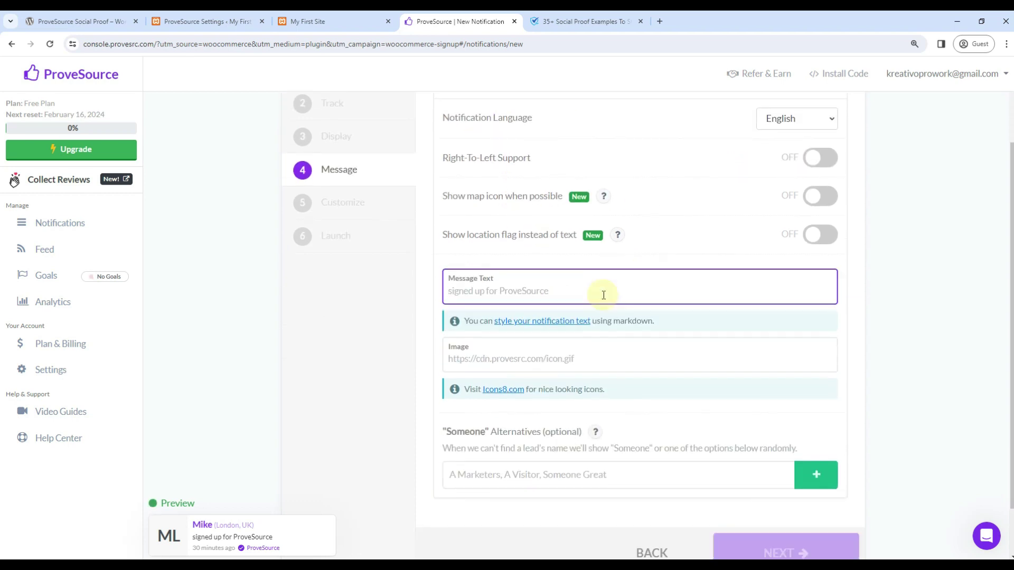
{"action": "type", "text": "signed up f"}
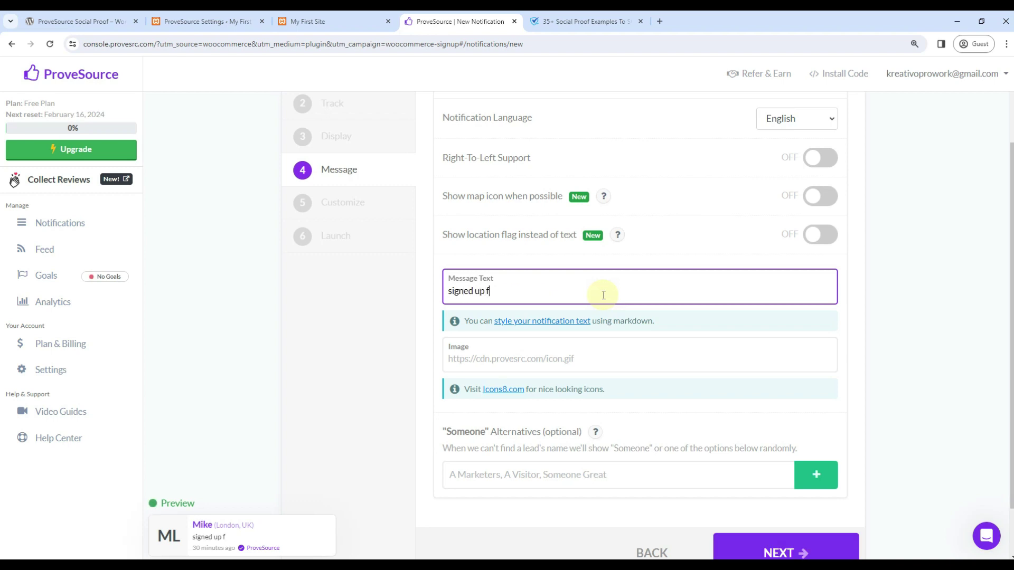
{"action": "type", "text": "or Kreativo P"}
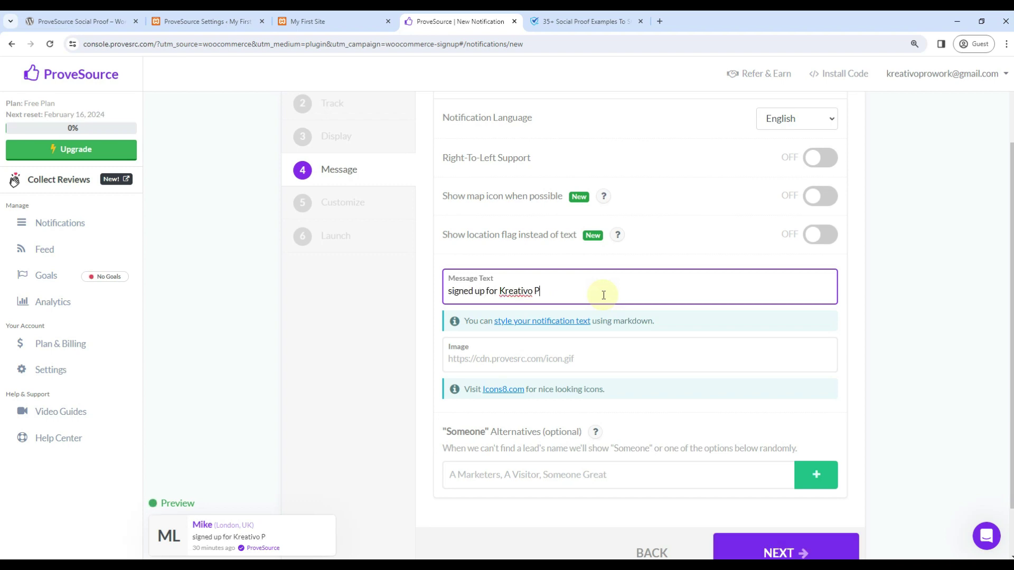
{"action": "type", "text": "ro Audit"}
{"action": "left_click", "coordinate": [516, 359]}
{"action": "scroll", "coordinate": [528, 364], "scroll_direction": "down", "scroll_amount": 1}
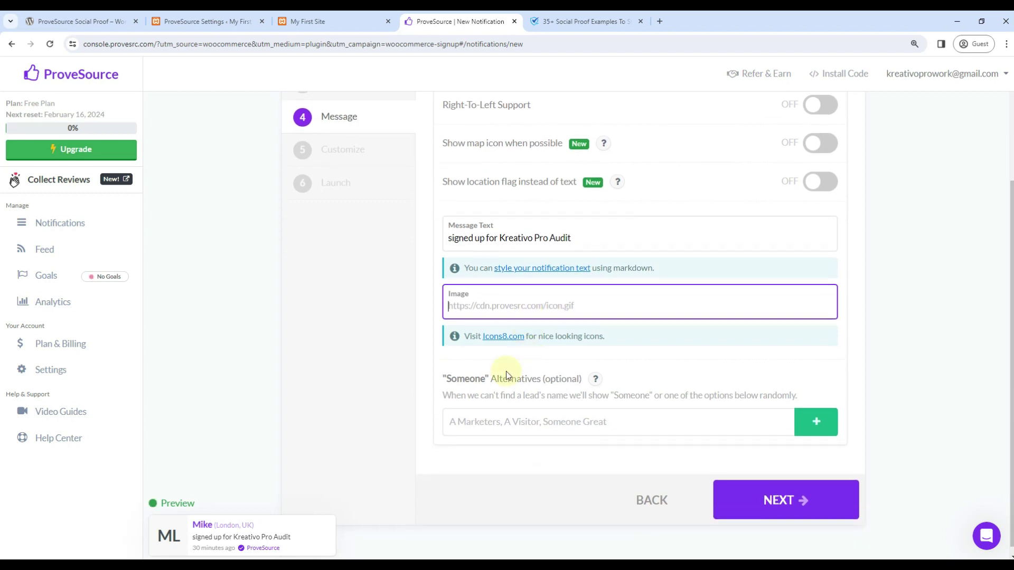
{"action": "left_click", "coordinate": [483, 426]}
{"action": "type", "text": "Someone"}
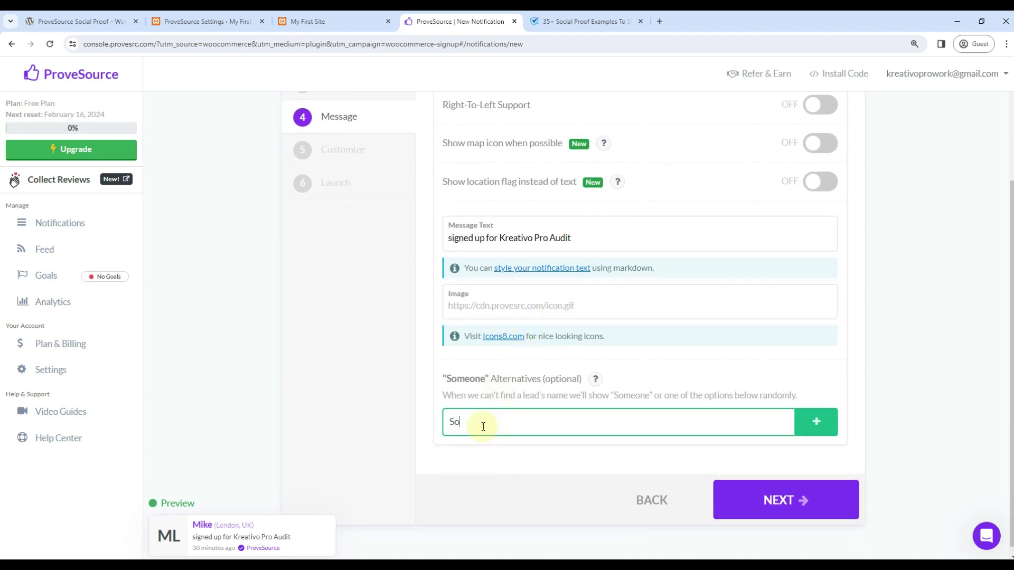
{"action": "left_click", "coordinate": [802, 499]}
{"action": "scroll", "coordinate": [581, 321], "scroll_direction": "down", "scroll_amount": 4}
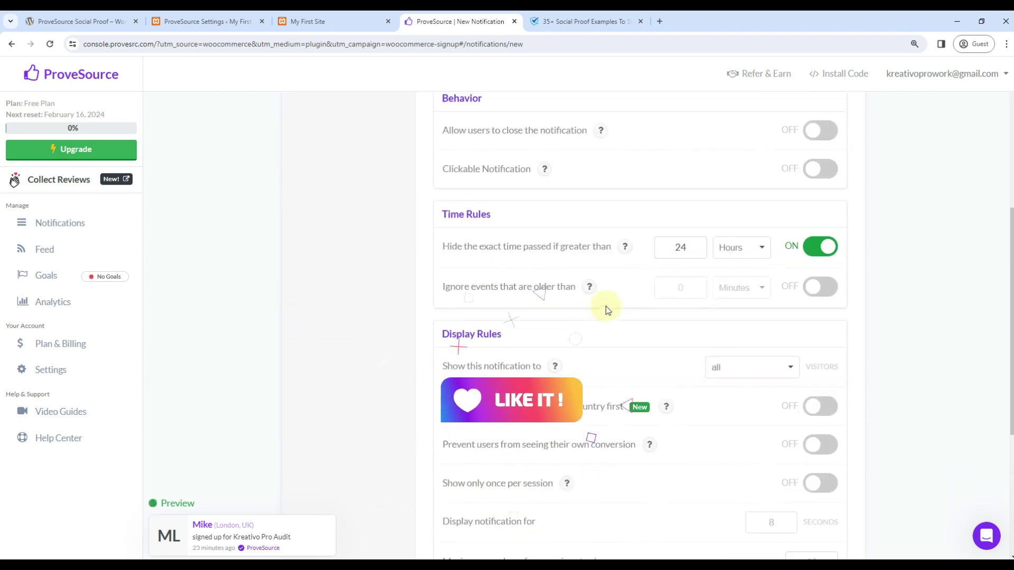
Keep the notification position at Bottom Left and leave it non-clickable
{"action": "scroll", "coordinate": [606, 305], "scroll_direction": "up", "scroll_amount": 6}
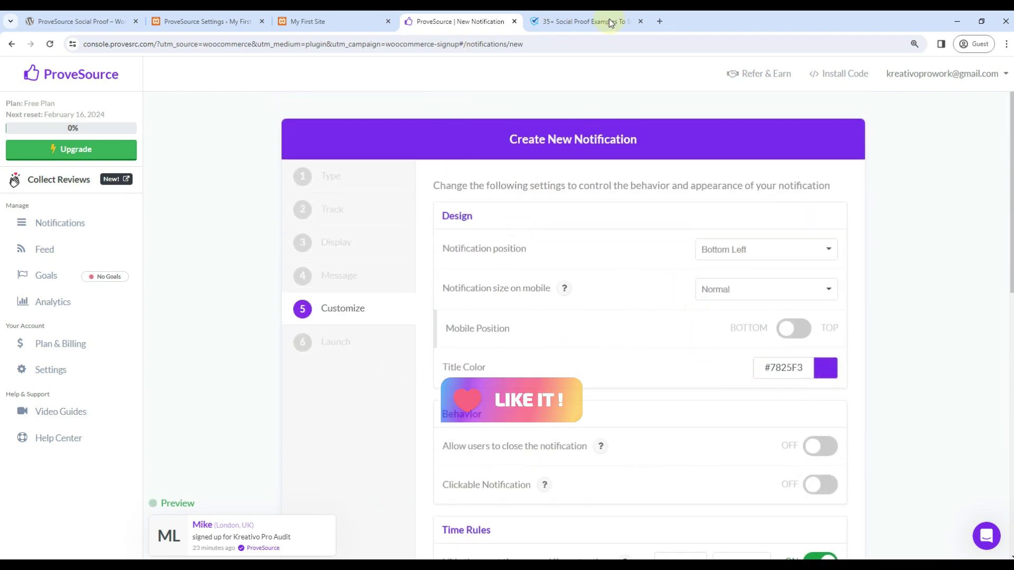
{"action": "left_click", "coordinate": [659, 24]}
{"action": "type", "text": "cra"}
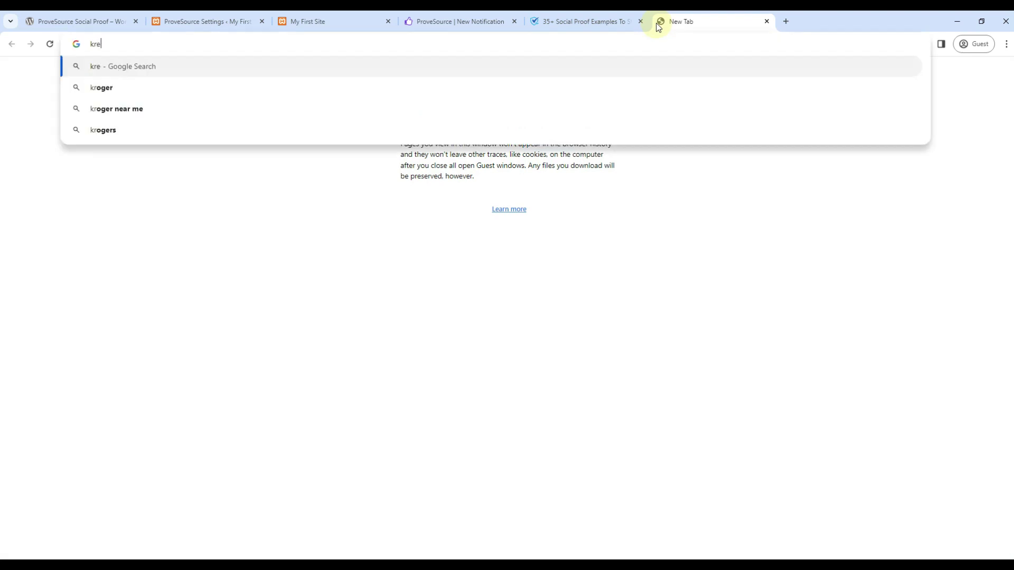
{"action": "key", "text": "ctrl+w"}
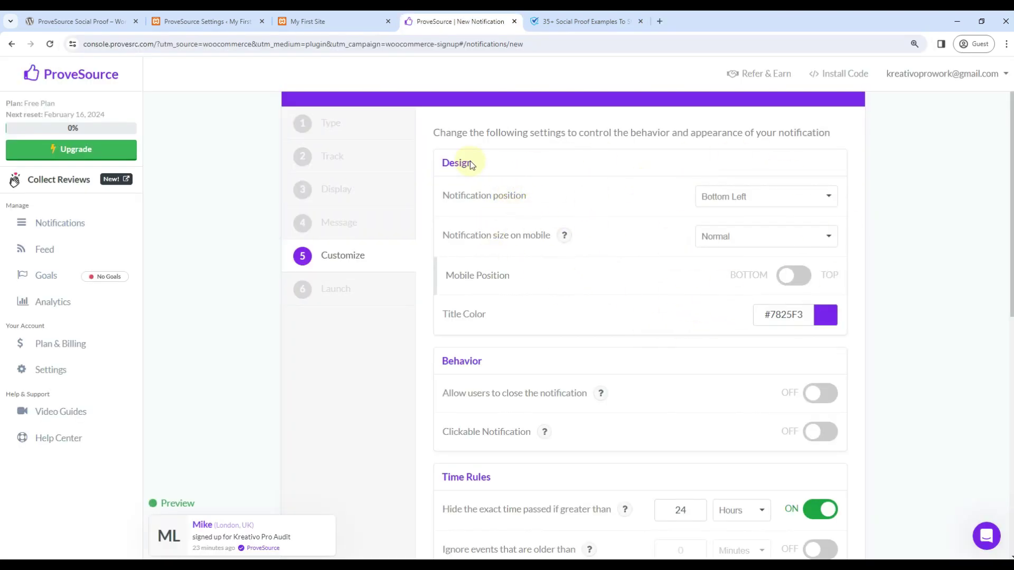
{"action": "left_click", "coordinate": [747, 200]}
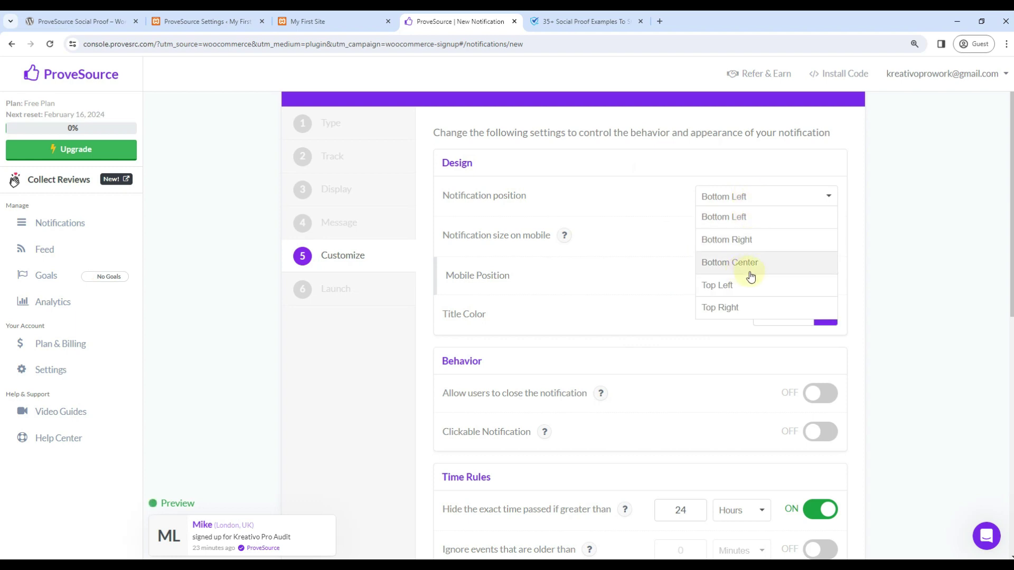
{"action": "left_click", "coordinate": [649, 269]}
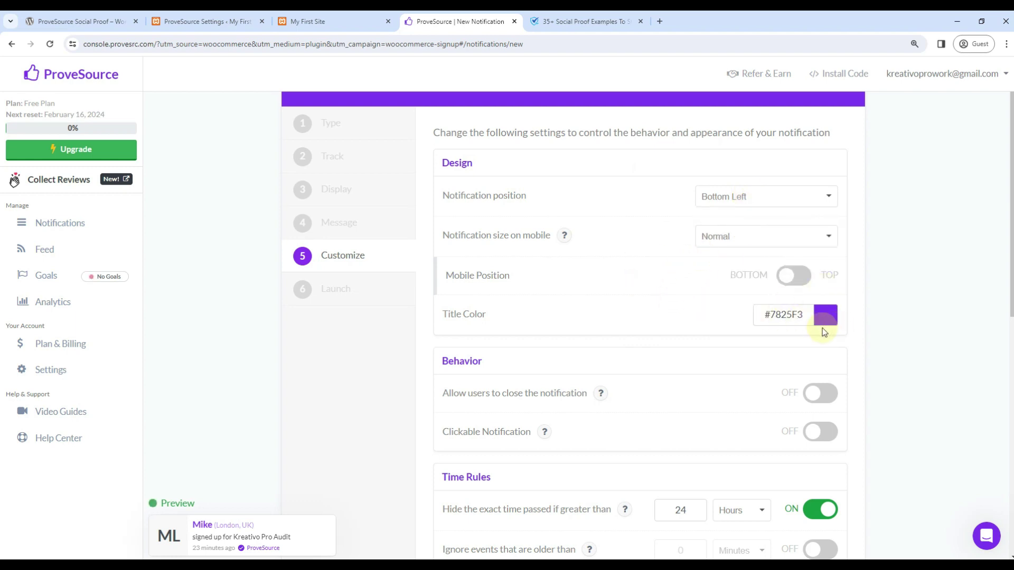
{"action": "scroll", "coordinate": [688, 301], "scroll_direction": "down", "scroll_amount": 3}
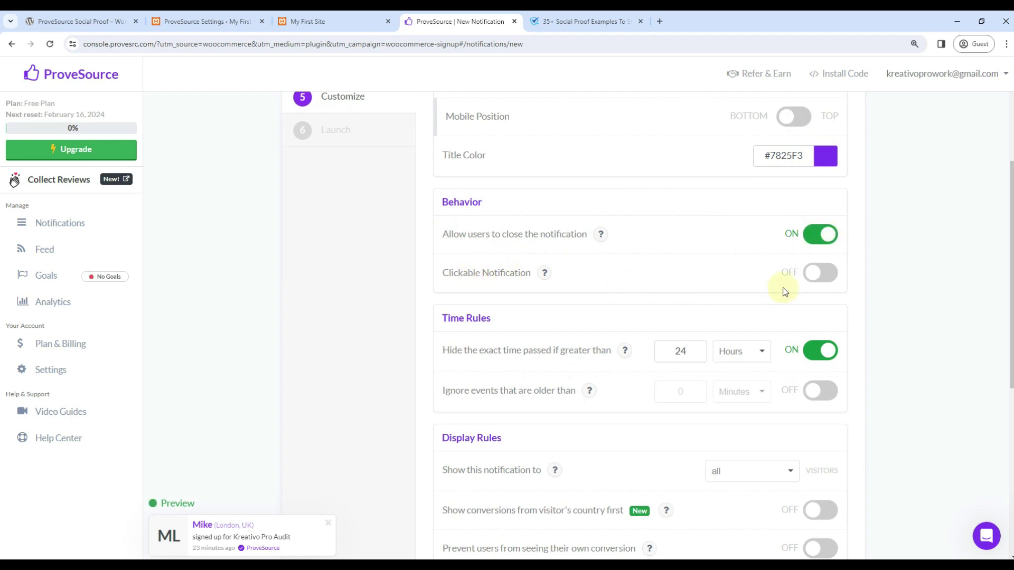
{"action": "left_click", "coordinate": [820, 273]}
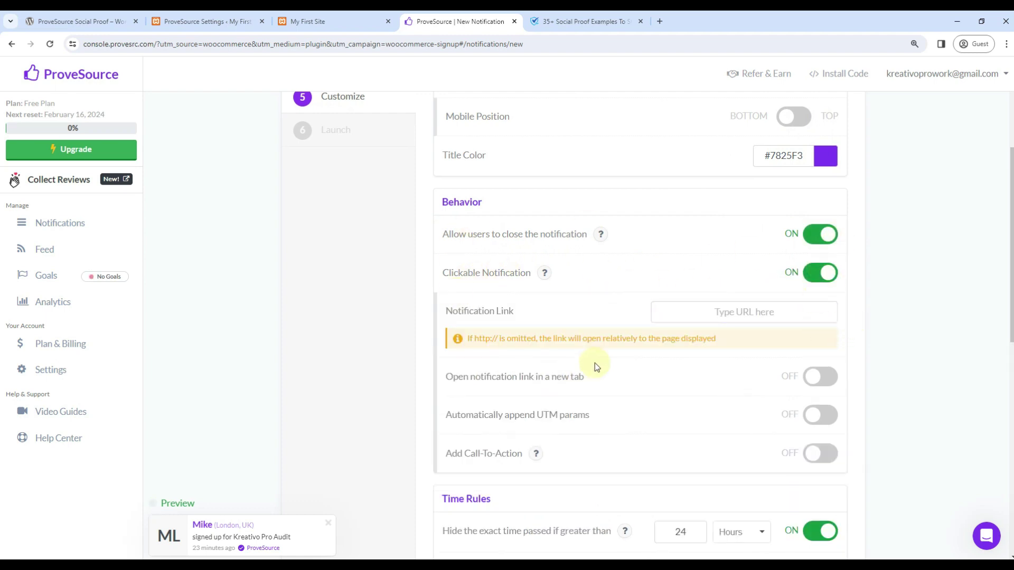
{"action": "left_click", "coordinate": [714, 312]}
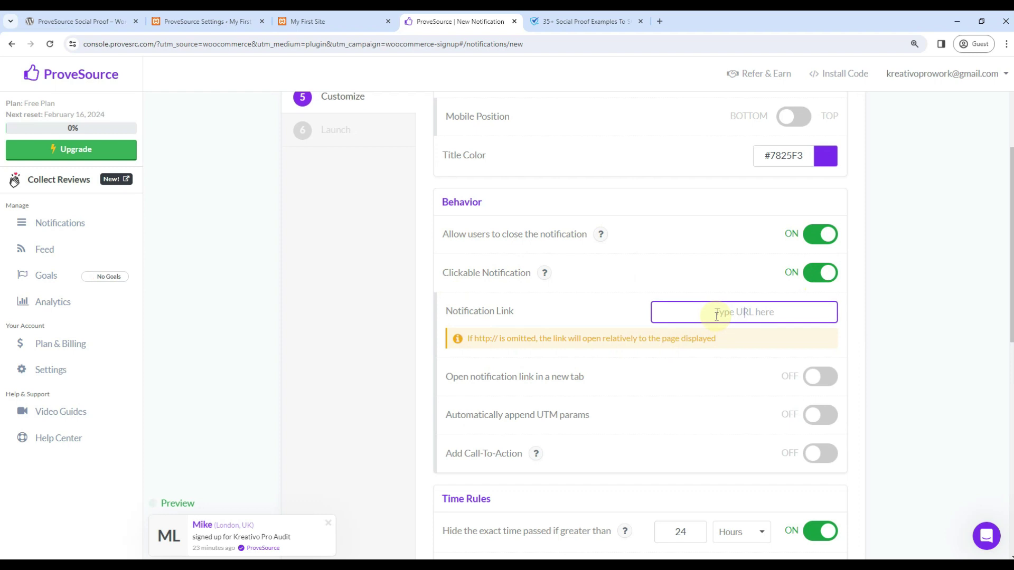
{"action": "left_click", "coordinate": [816, 283]}
Hide users' own conversions and show visitor-country conversions first, then continue to Launch
{"action": "scroll", "coordinate": [533, 248], "scroll_direction": "down", "scroll_amount": 6}
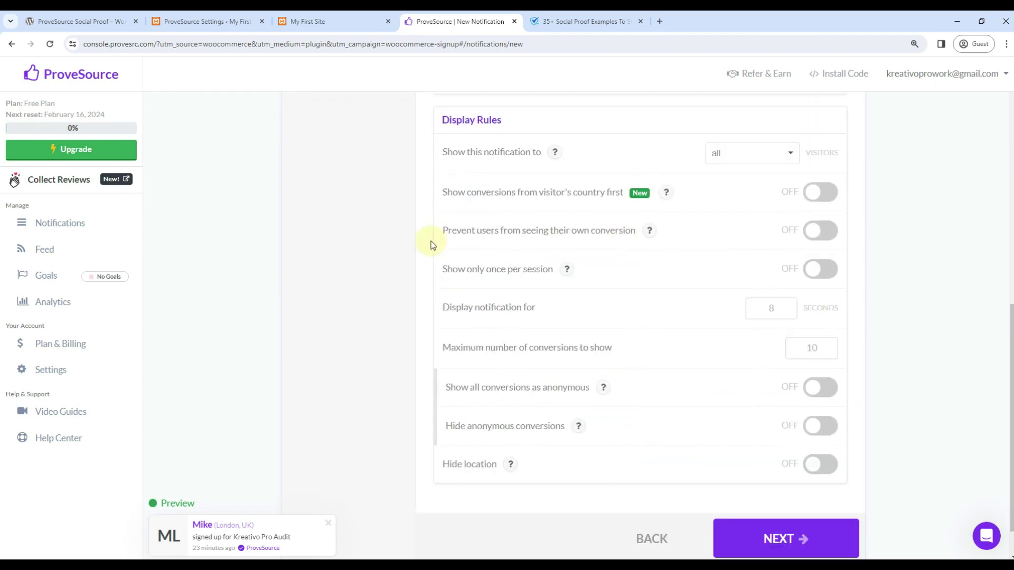
{"action": "left_click", "coordinate": [828, 240]}
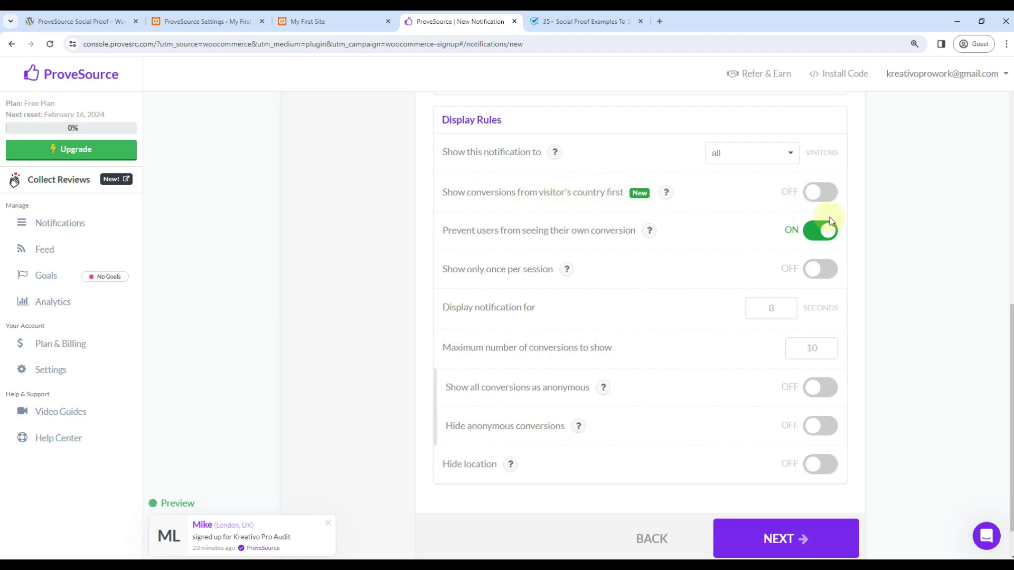
{"action": "left_click", "coordinate": [823, 196]}
{"action": "scroll", "coordinate": [468, 253], "scroll_direction": "down", "scroll_amount": 1}
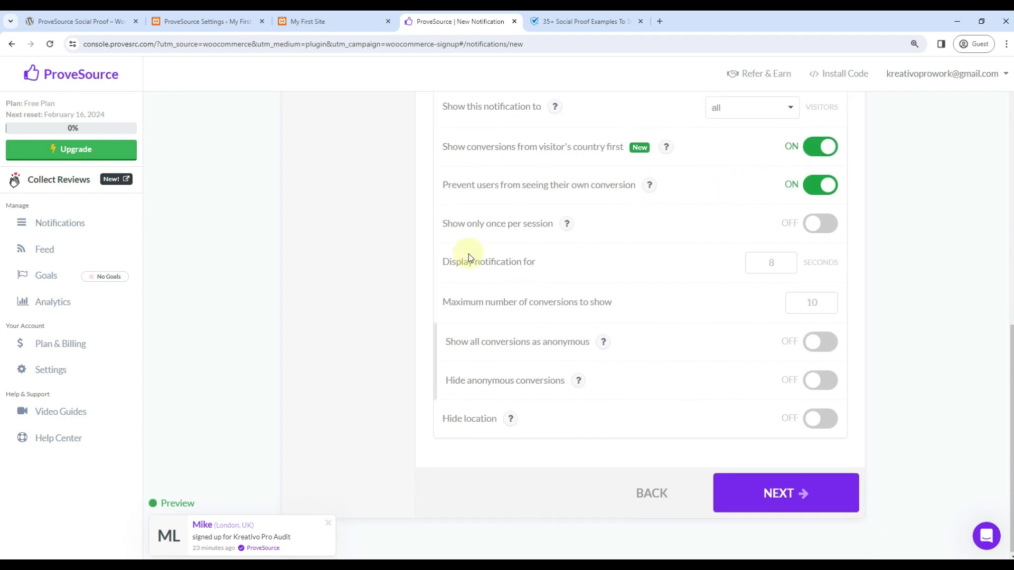
{"action": "left_click", "coordinate": [785, 493]}
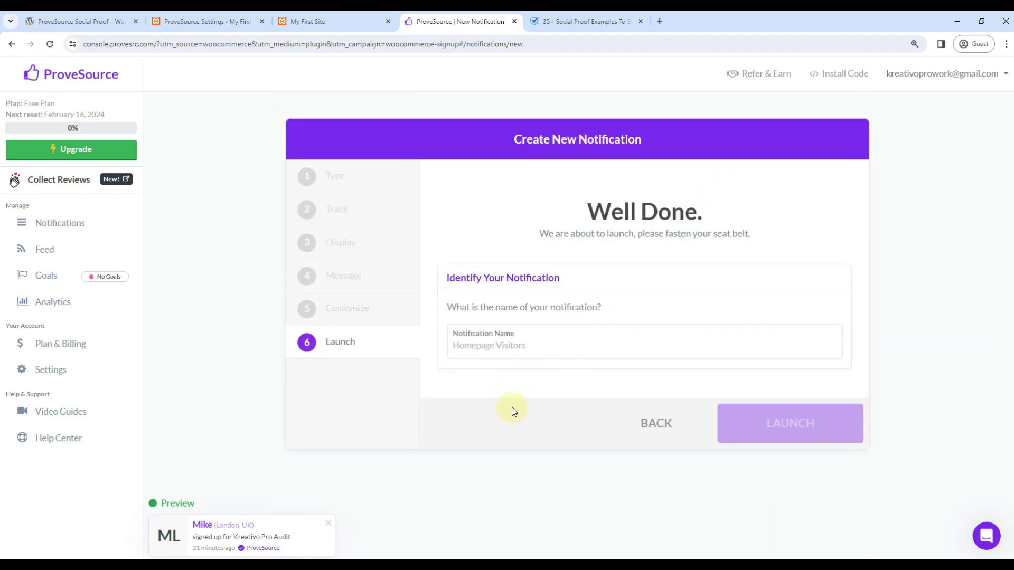
Name the notification KP, launch it, and switch back to the My First Site tab
{"action": "left_click", "coordinate": [562, 416]}
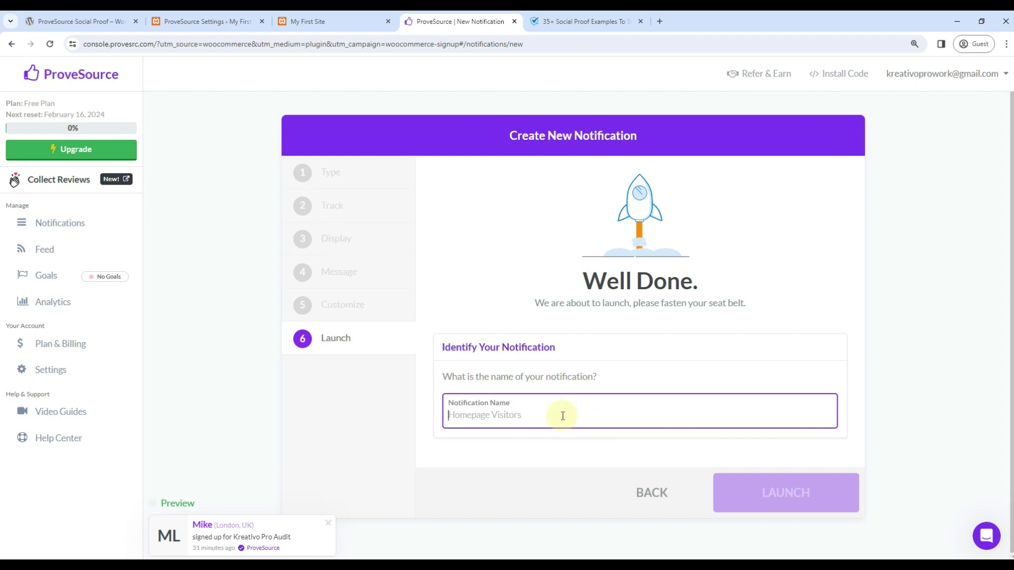
{"action": "type", "text": "KP"}
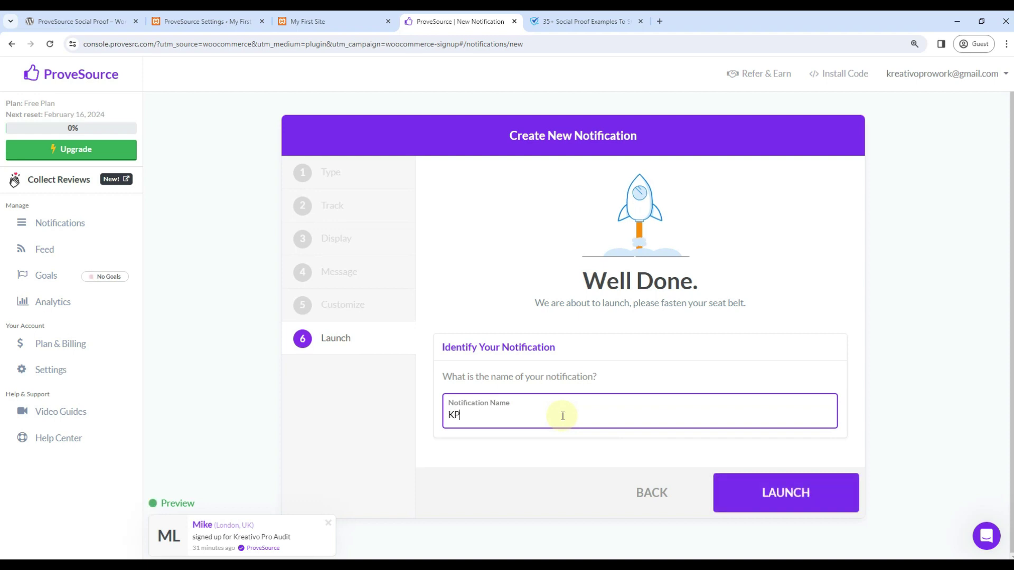
{"action": "left_click", "coordinate": [784, 496]}
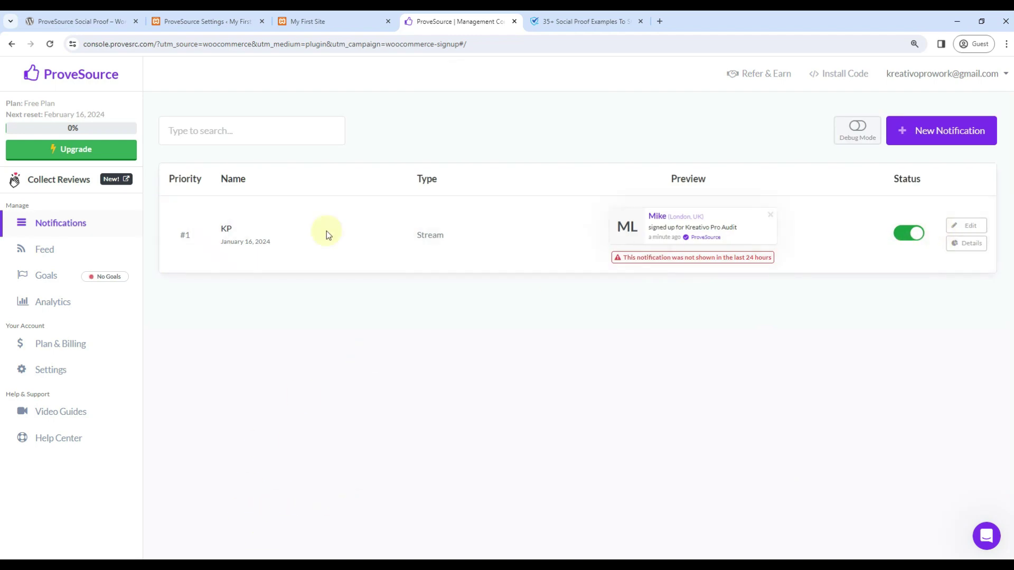
{"action": "left_click", "coordinate": [337, 17]}
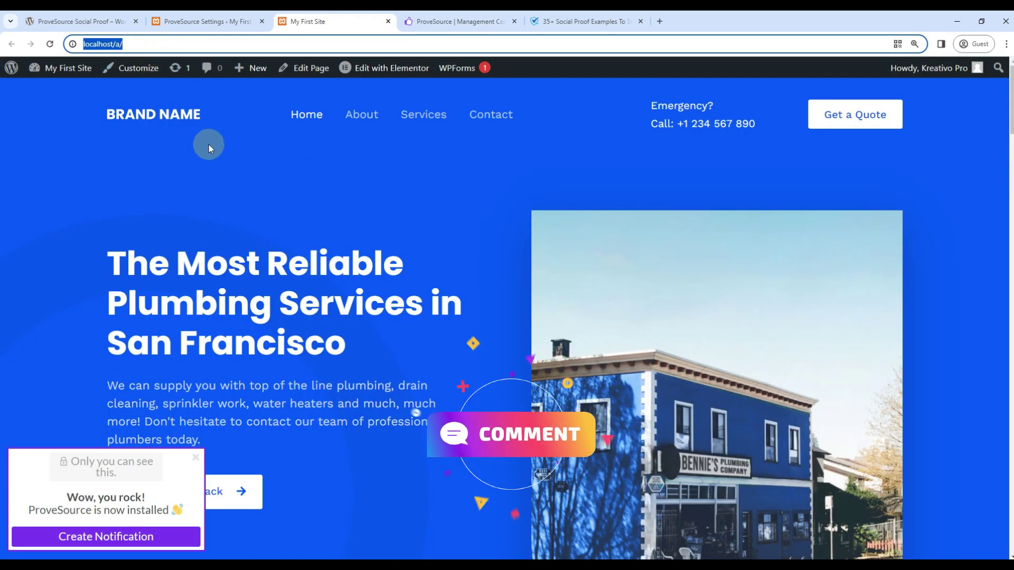
Reload the site, then check KP's details: one Form Submission event recorded, zero impressions
{"action": "key", "text": "Return"}
{"action": "key", "text": "ctrl+l"}
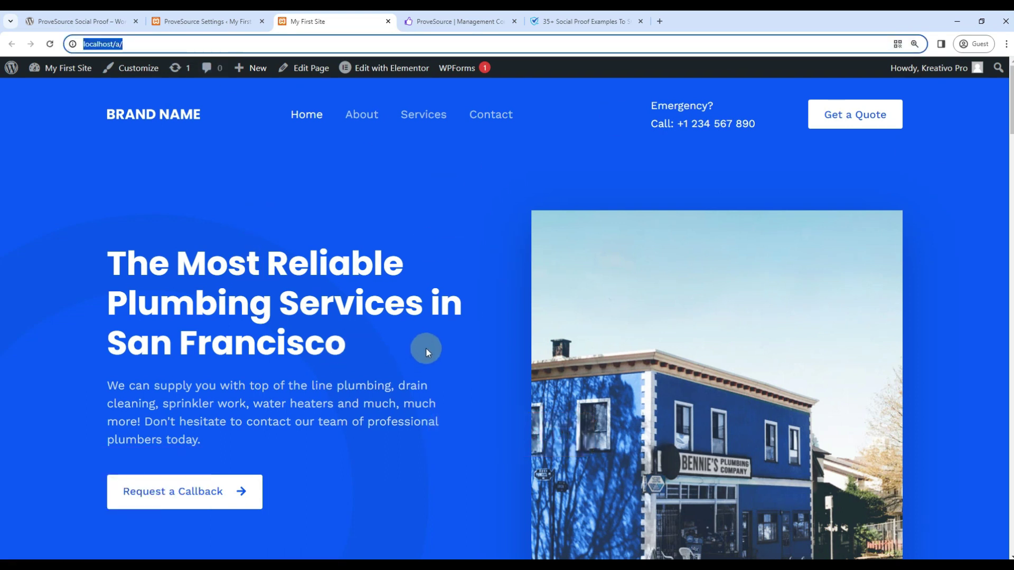
{"action": "key", "text": "ctrl+Tab"}
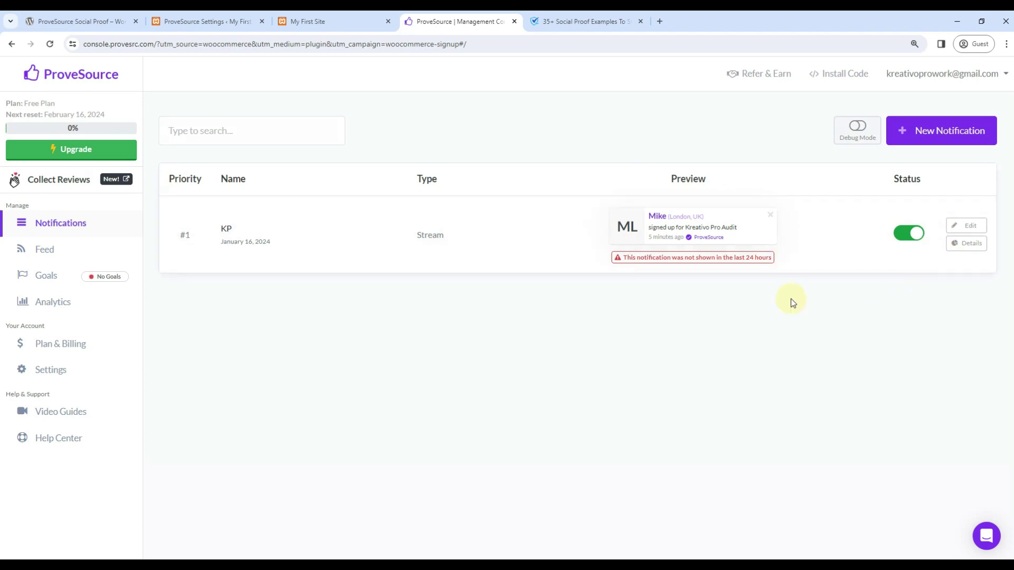
{"action": "left_click", "coordinate": [966, 244]}
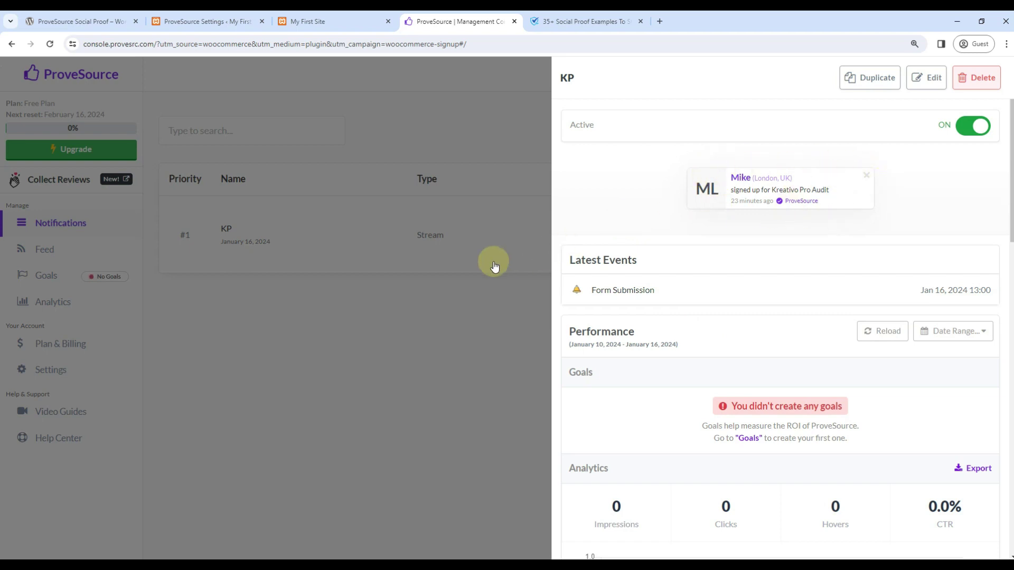
{"action": "left_click", "coordinate": [415, 265]}
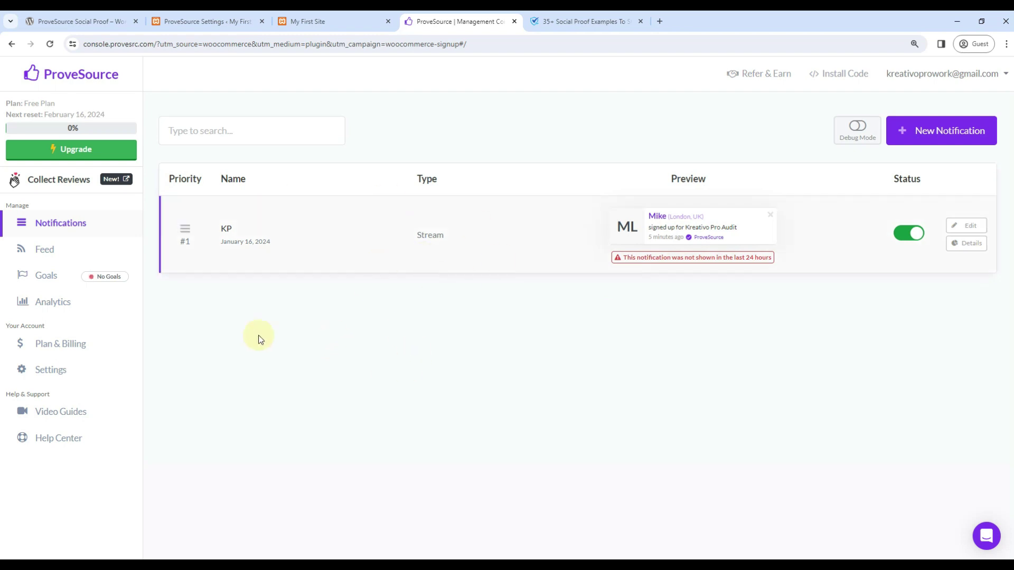
Show the WordPress.org ProveSource Social Proof plugin page (version 2.3.0, 3,000+ active installations)
{"action": "key", "text": "ctrl+1"}
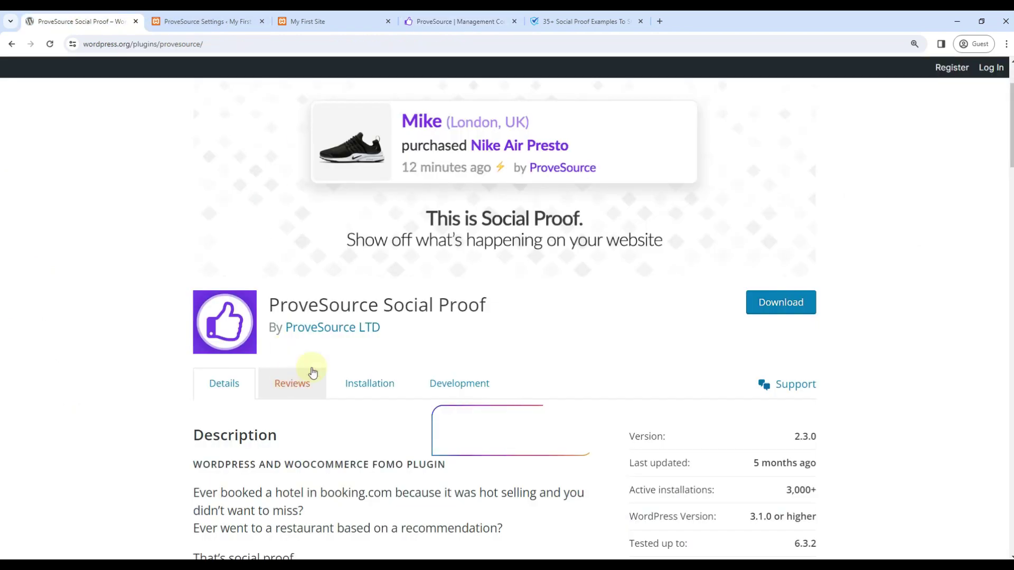